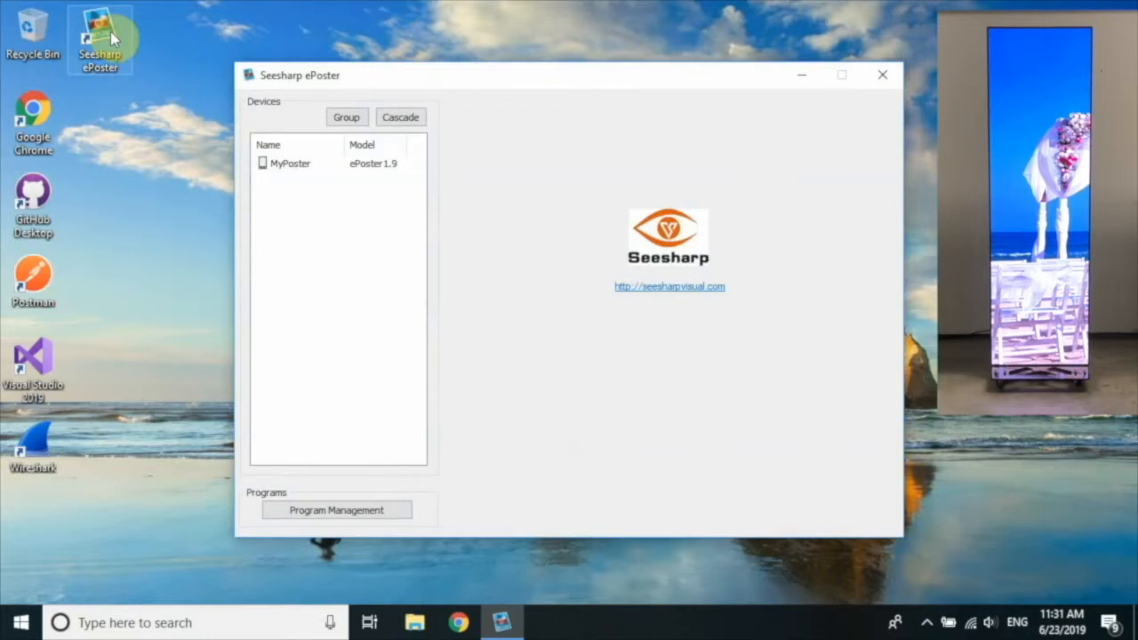
Change the MyPoster device's name to DemoPoster in the rename dialog.
click(293, 165)
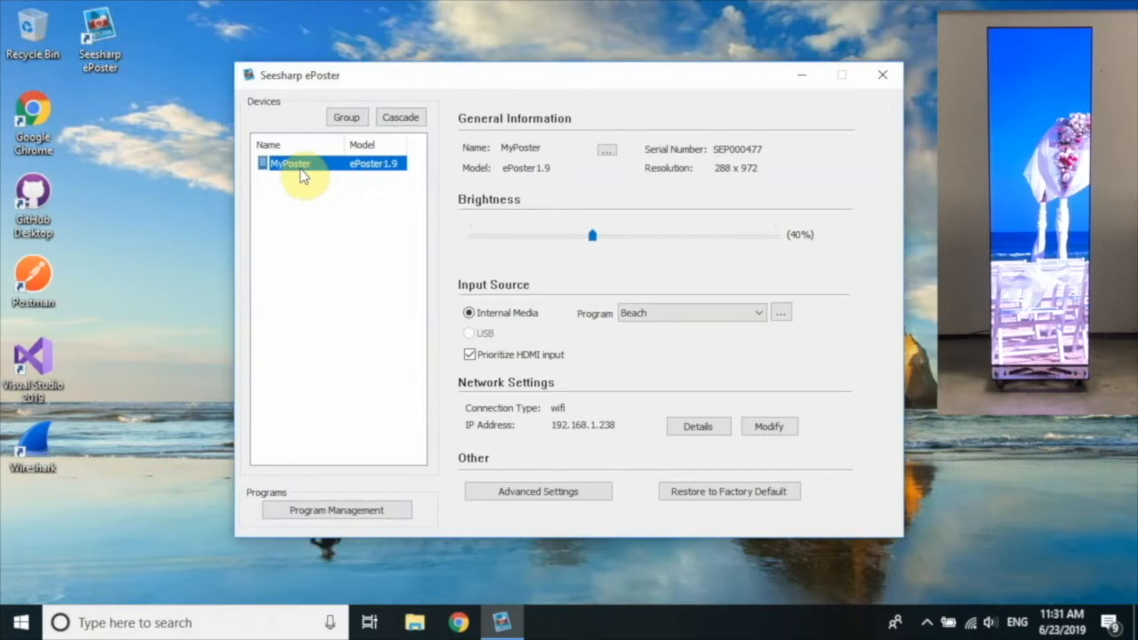
click(606, 153)
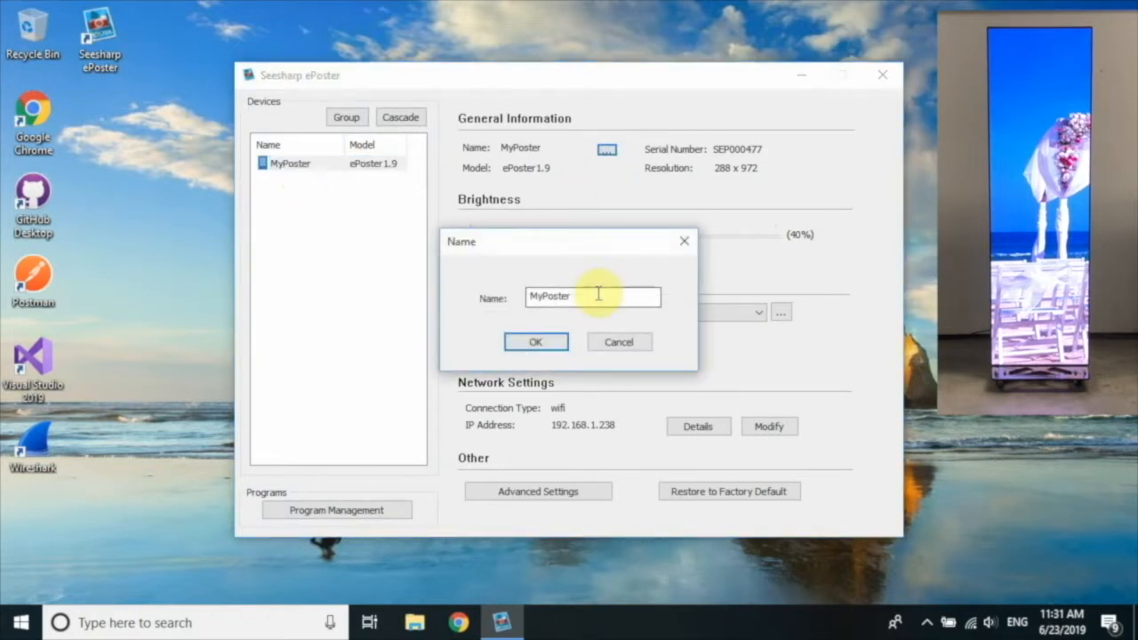
click(540, 295)
key(BackSpace)
key(BackSpace)
text(Demo)
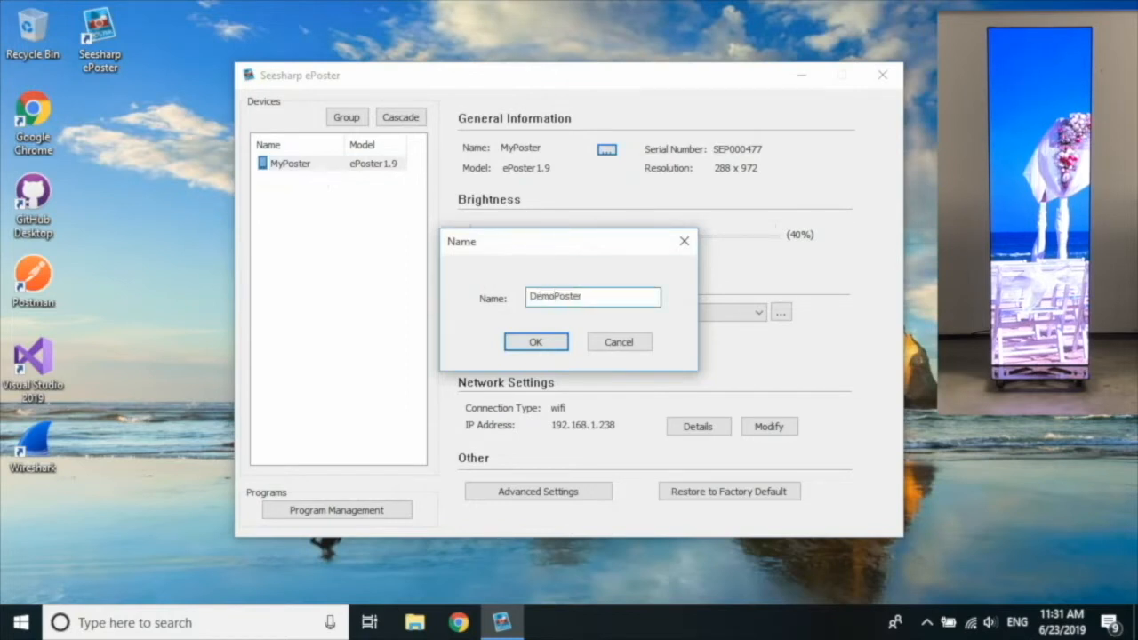
key(Return)
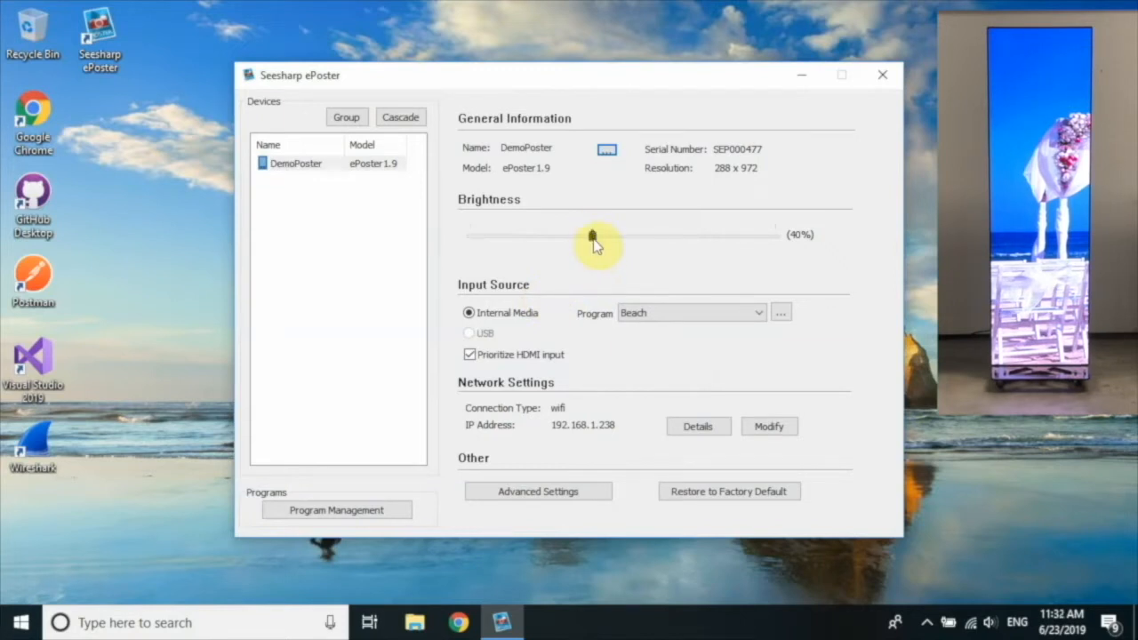
Dim DemoPoster to 27% brightness, set it to play Fashion Show, and bring up the program library.
drag(592, 237, 552, 248)
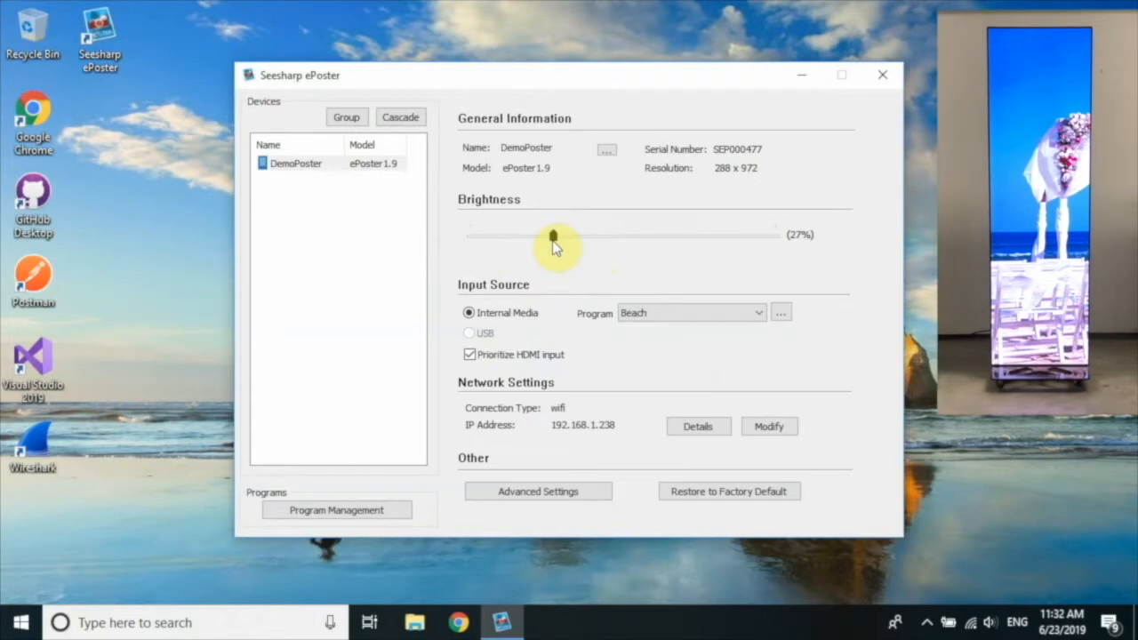
click(761, 325)
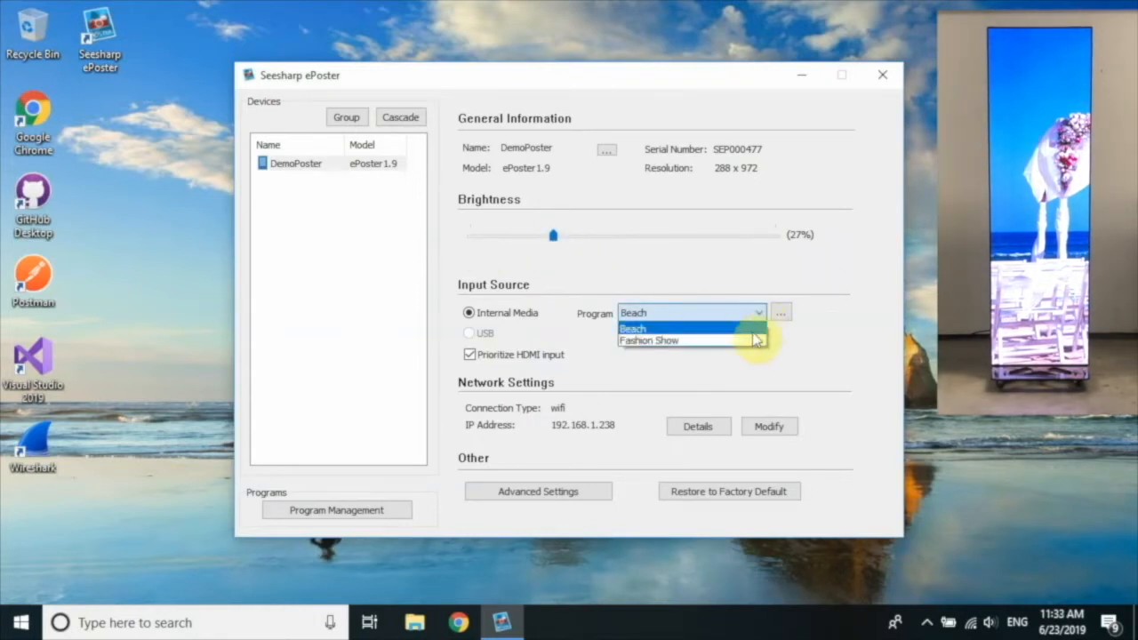
click(749, 343)
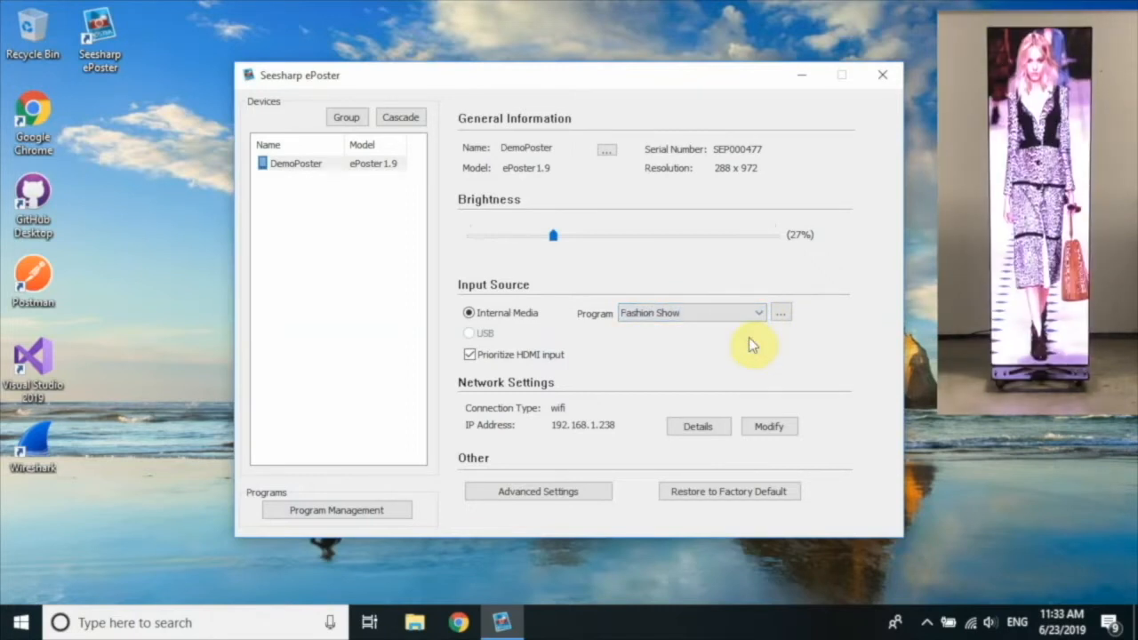
click(781, 316)
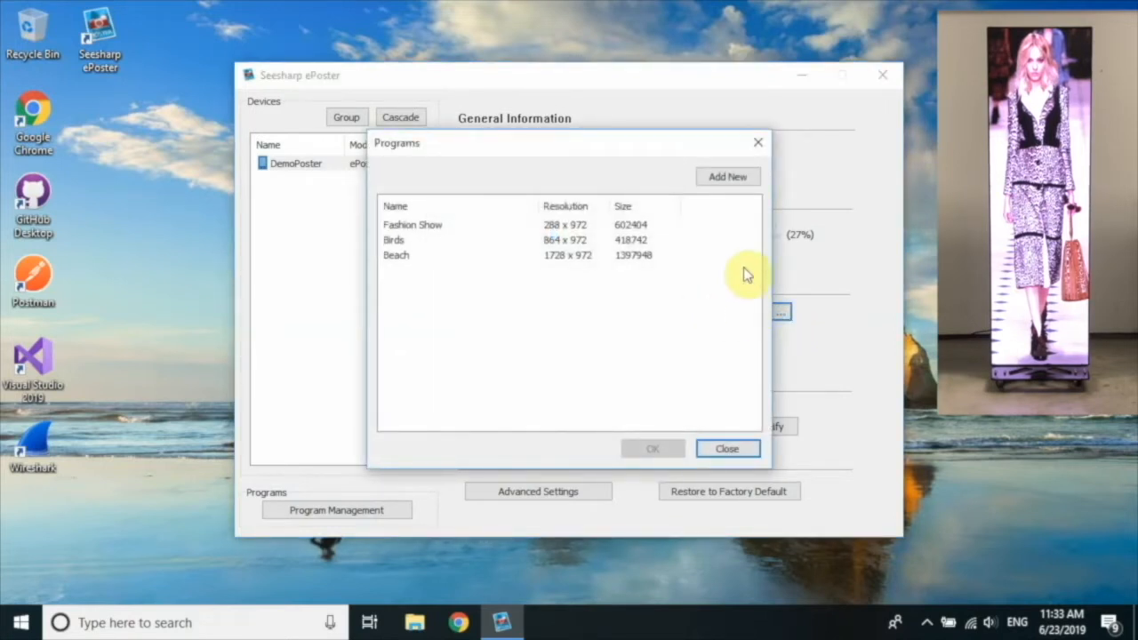
Create a new program named ForDemo containing the landscape iPhone wallpaper image.
click(735, 181)
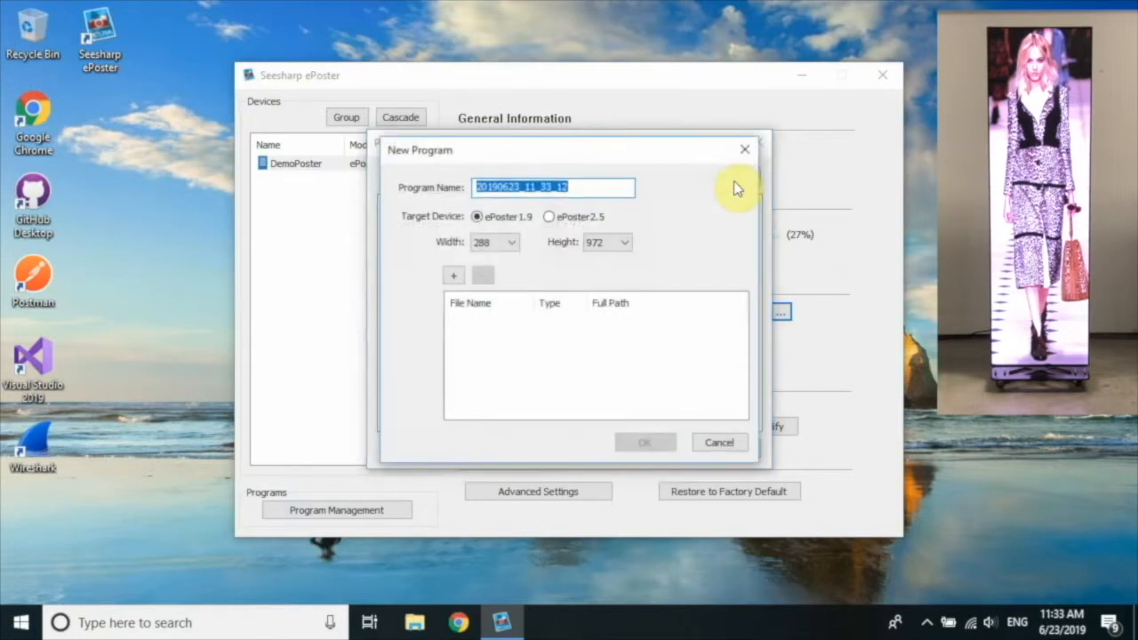
text(For)
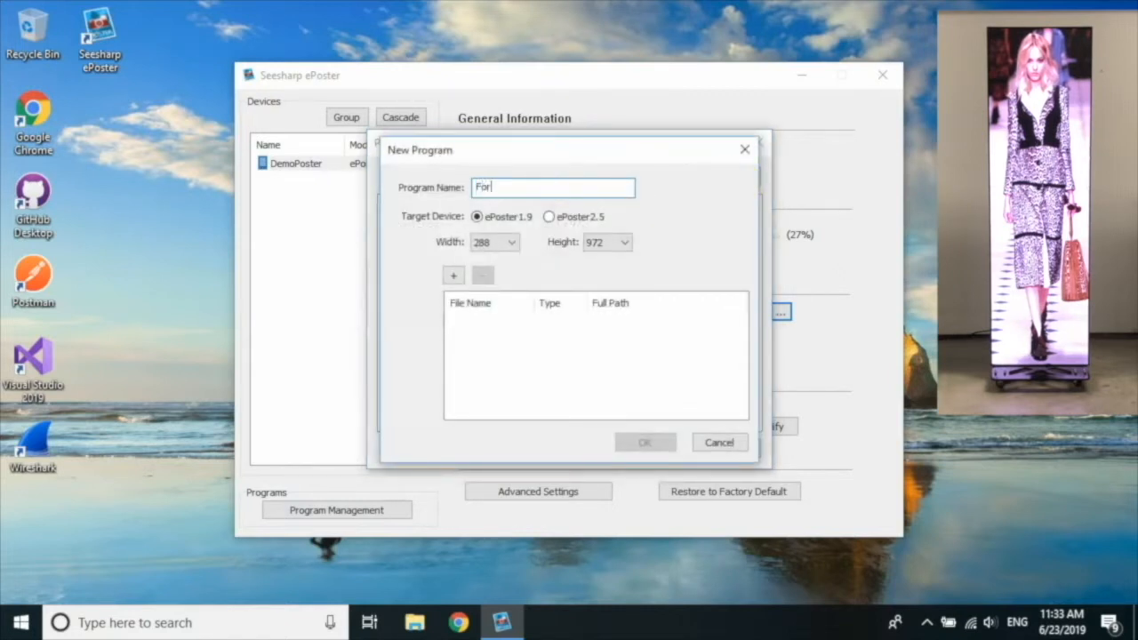
text(Demo)
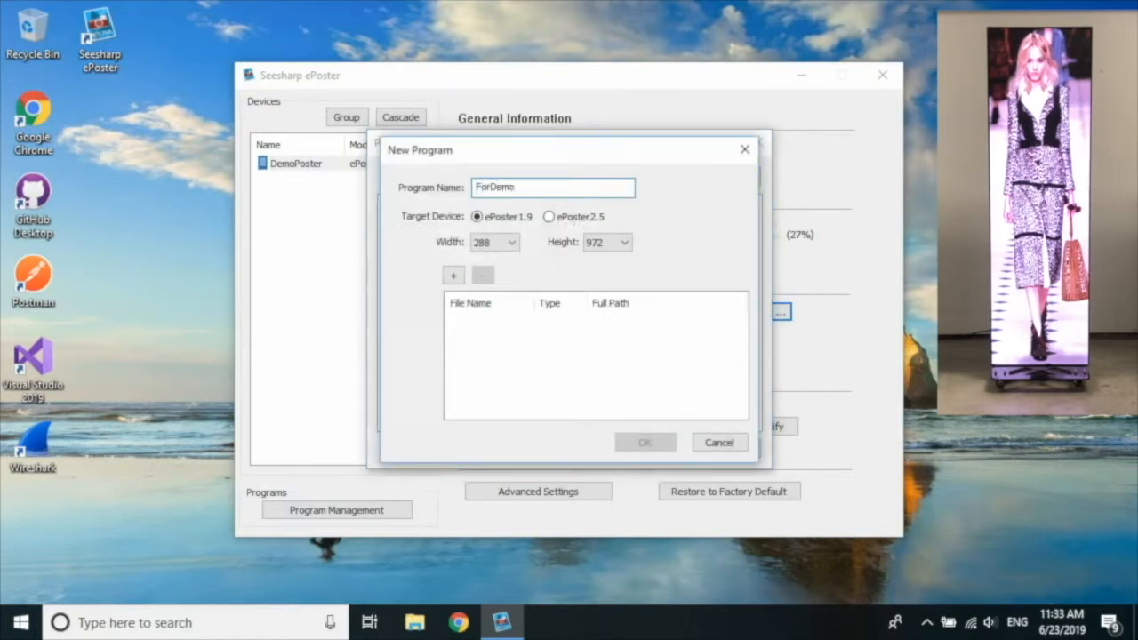
click(454, 278)
click(487, 298)
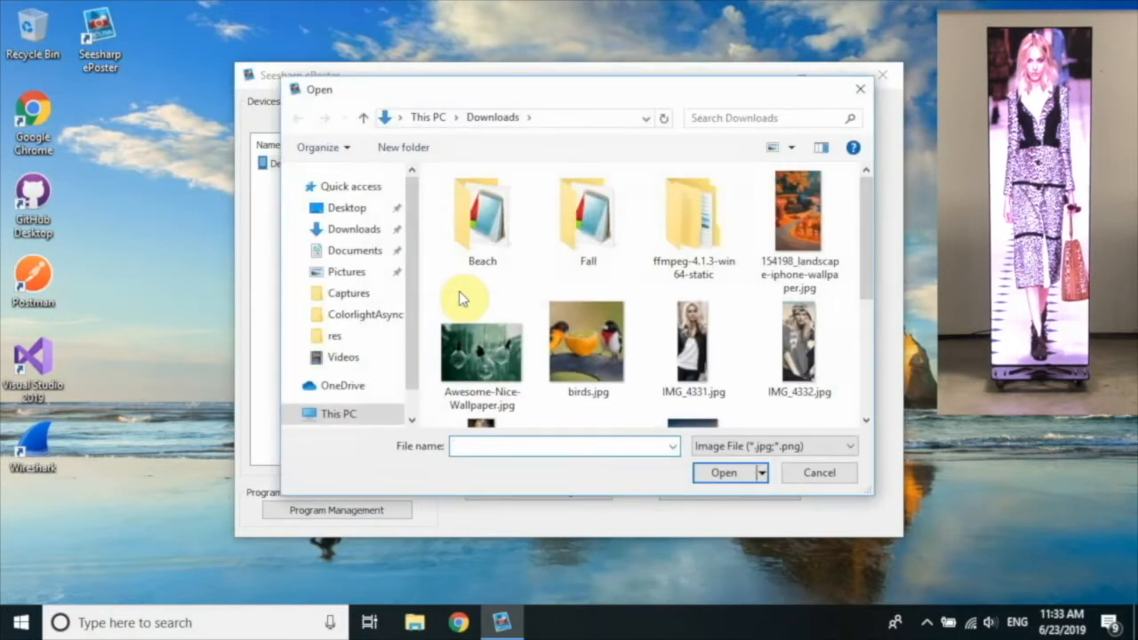
click(809, 229)
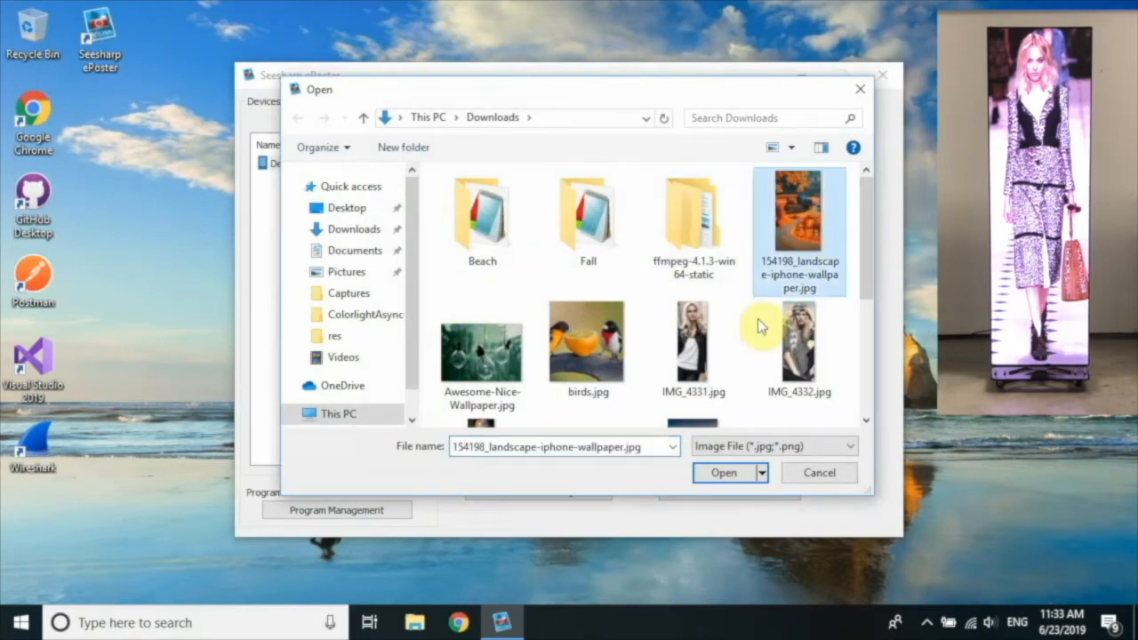
click(731, 476)
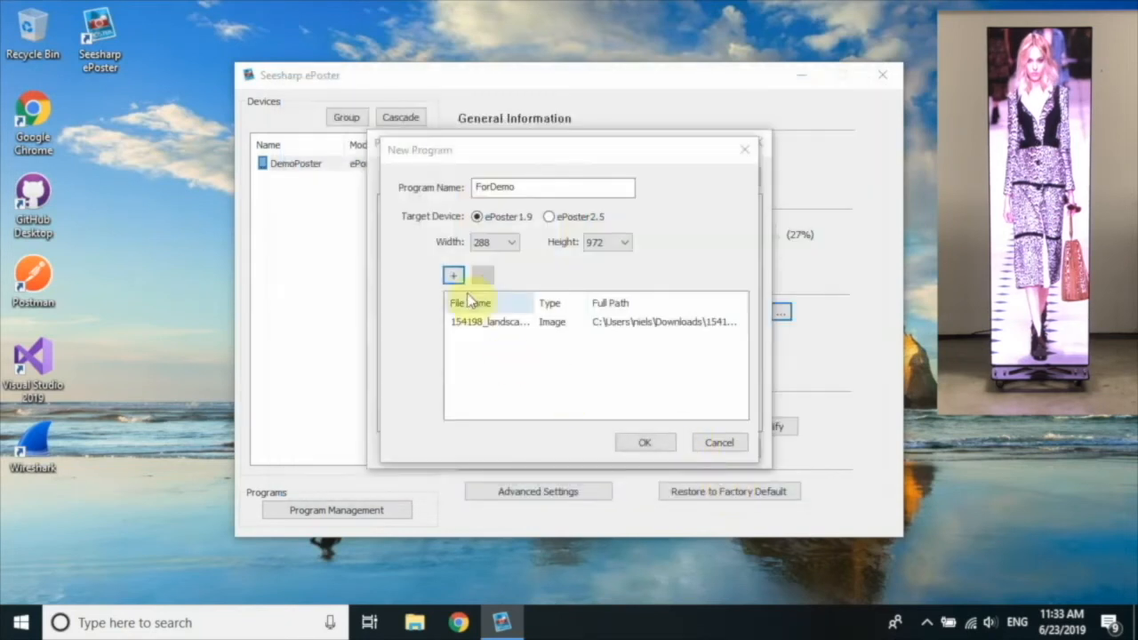
Add the Sierra-Nevada mountains image, save ForDemo, and upload it to the poster.
click(454, 279)
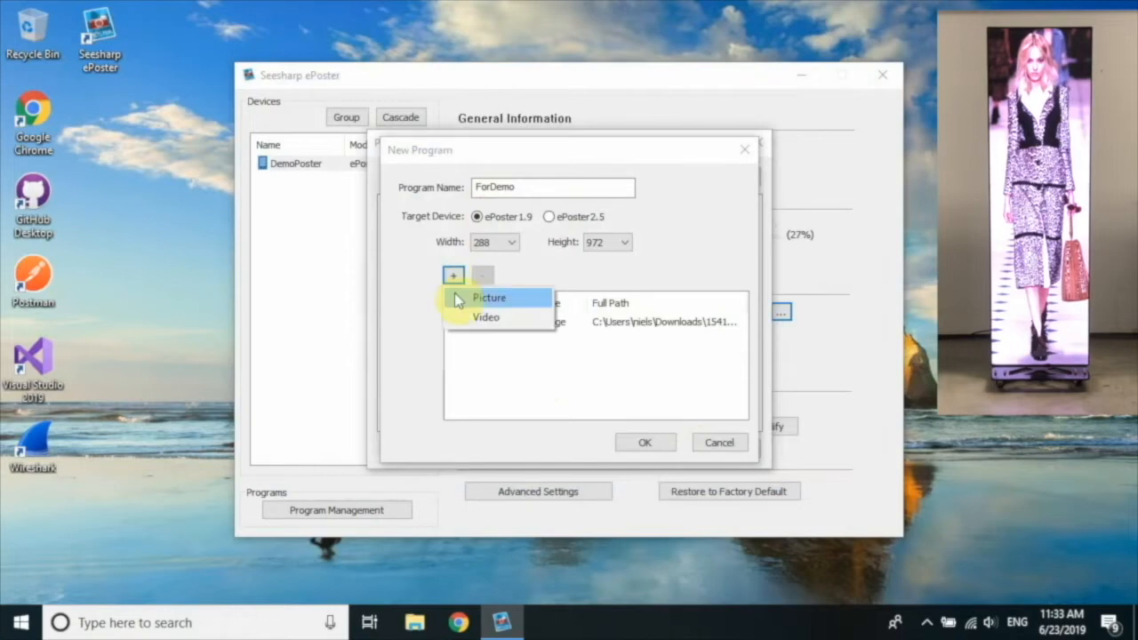
click(456, 296)
scroll(724, 275, down, 3)
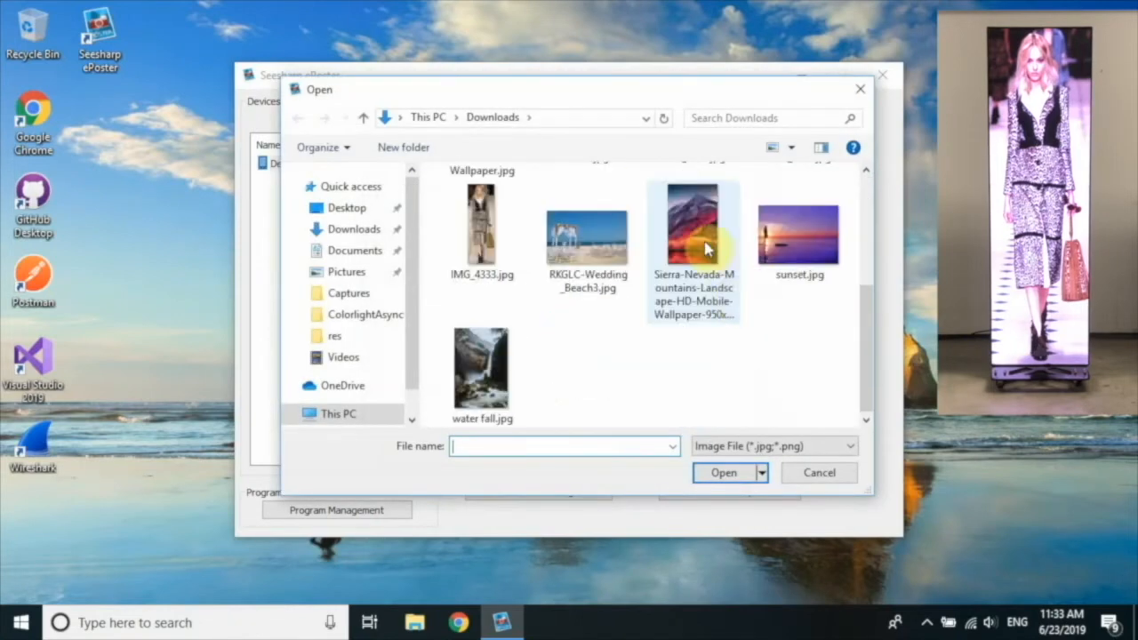
click(712, 253)
click(729, 472)
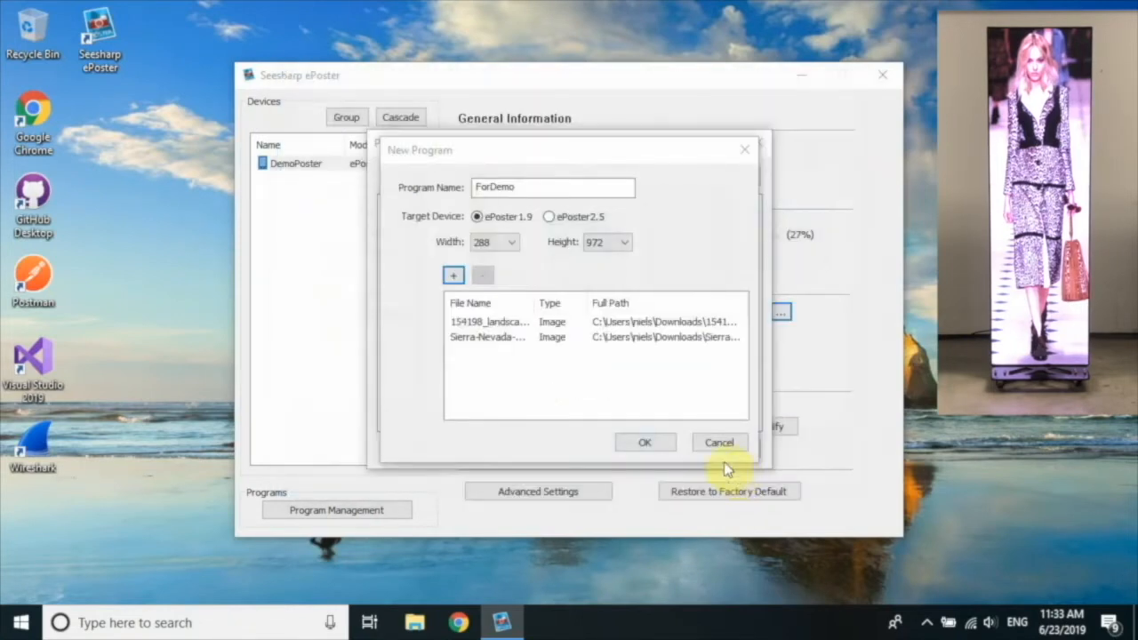
click(647, 444)
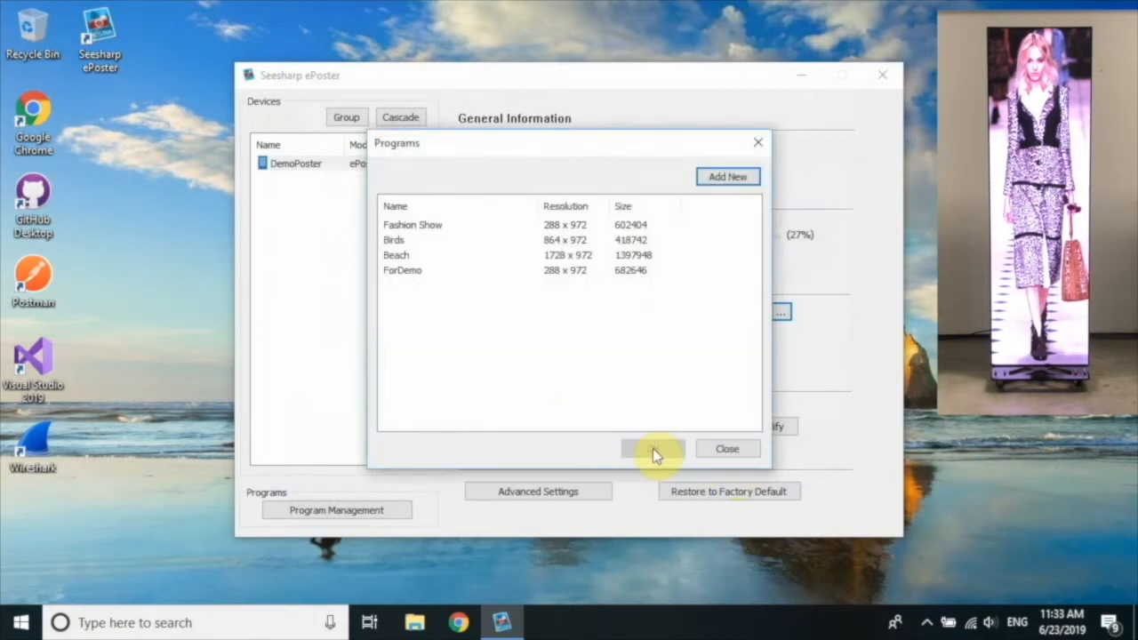
click(425, 272)
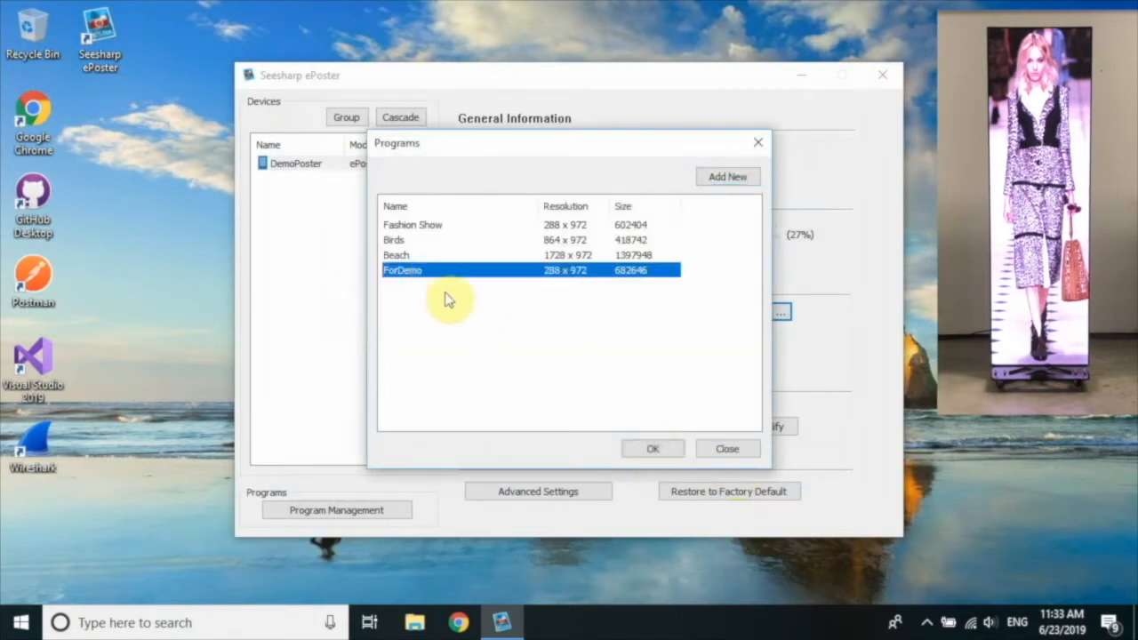
click(656, 449)
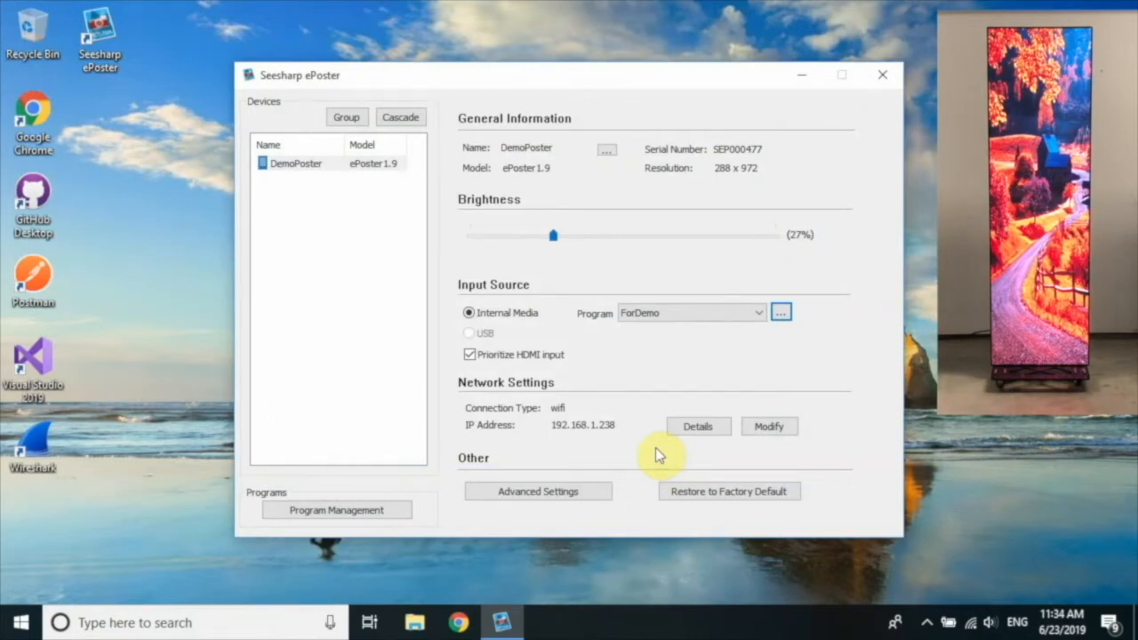
Switch DemoPoster back to the Beach program from the Program dropdown.
click(761, 318)
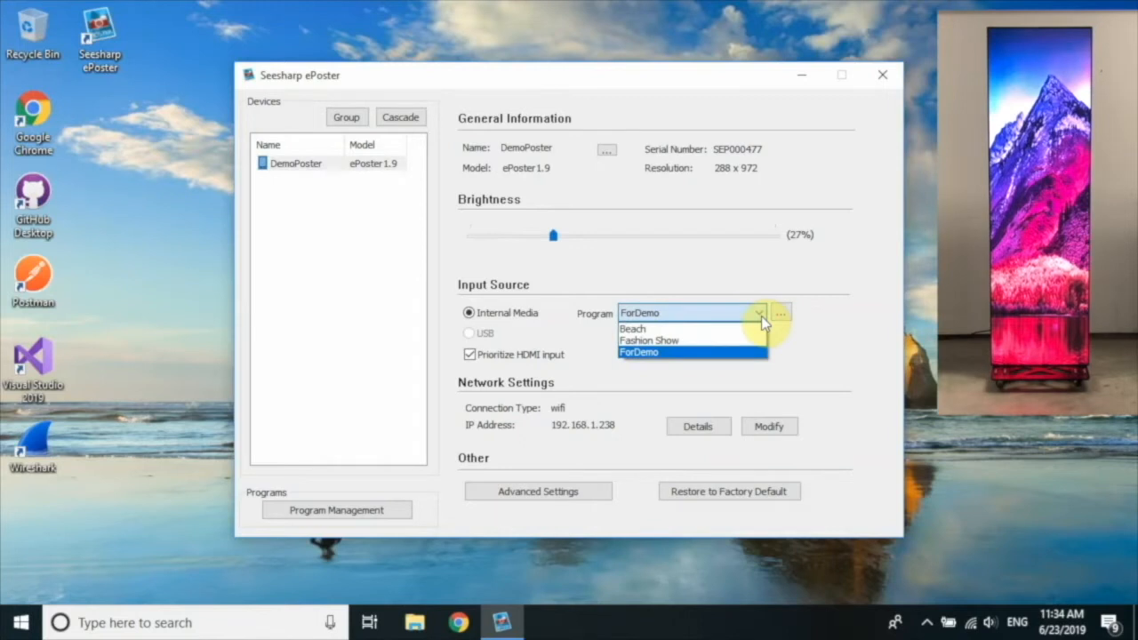
click(755, 329)
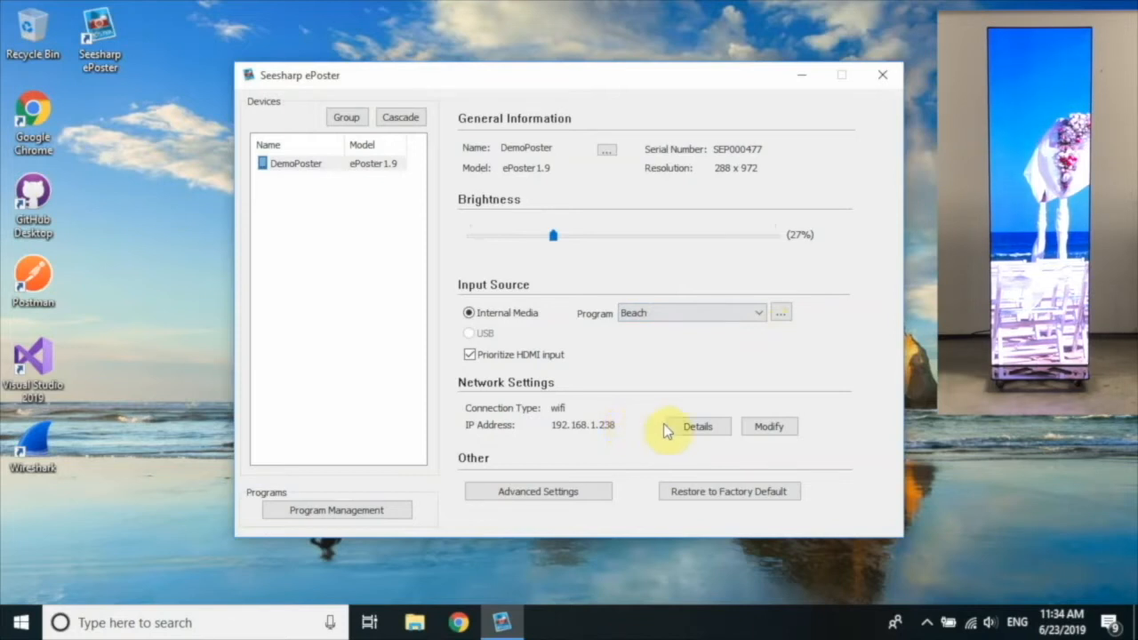
click(691, 431)
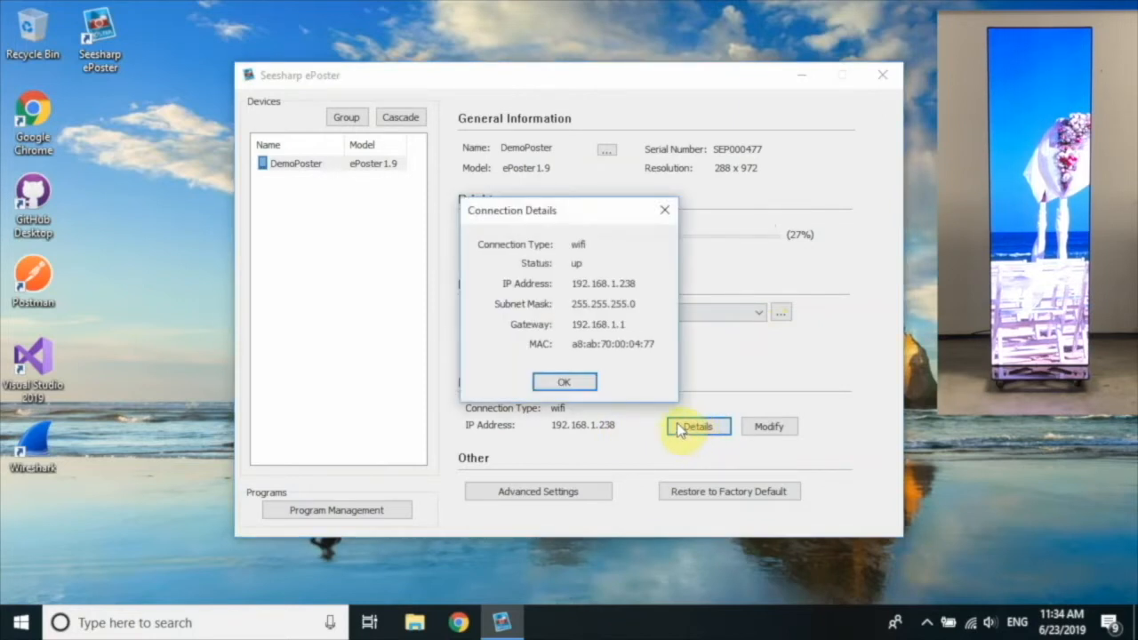
click(582, 385)
click(769, 427)
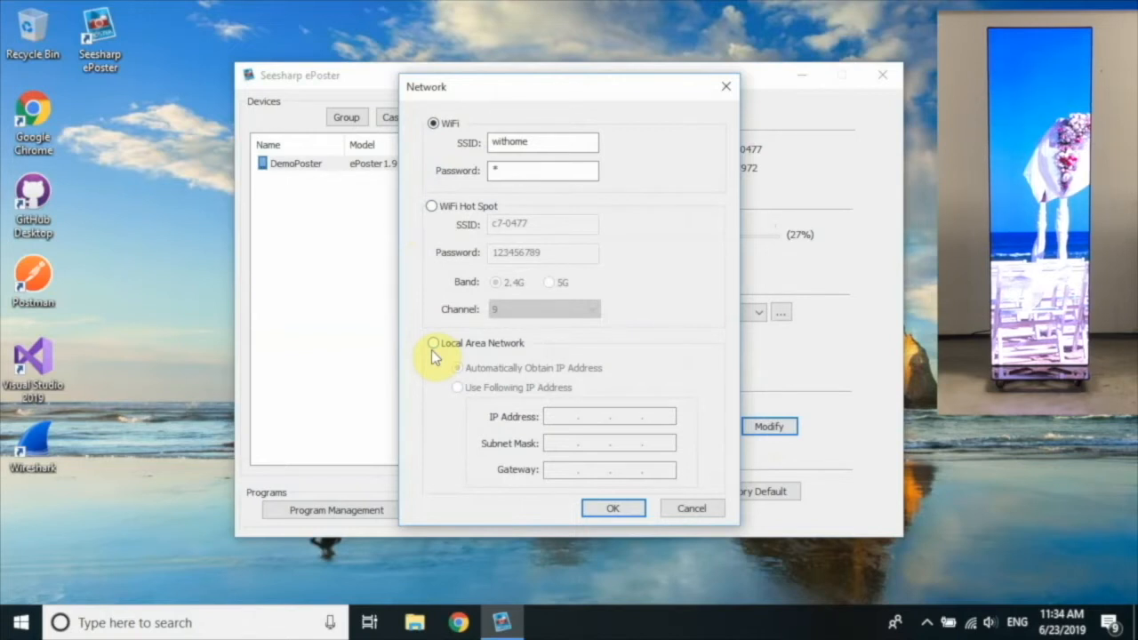
click(700, 512)
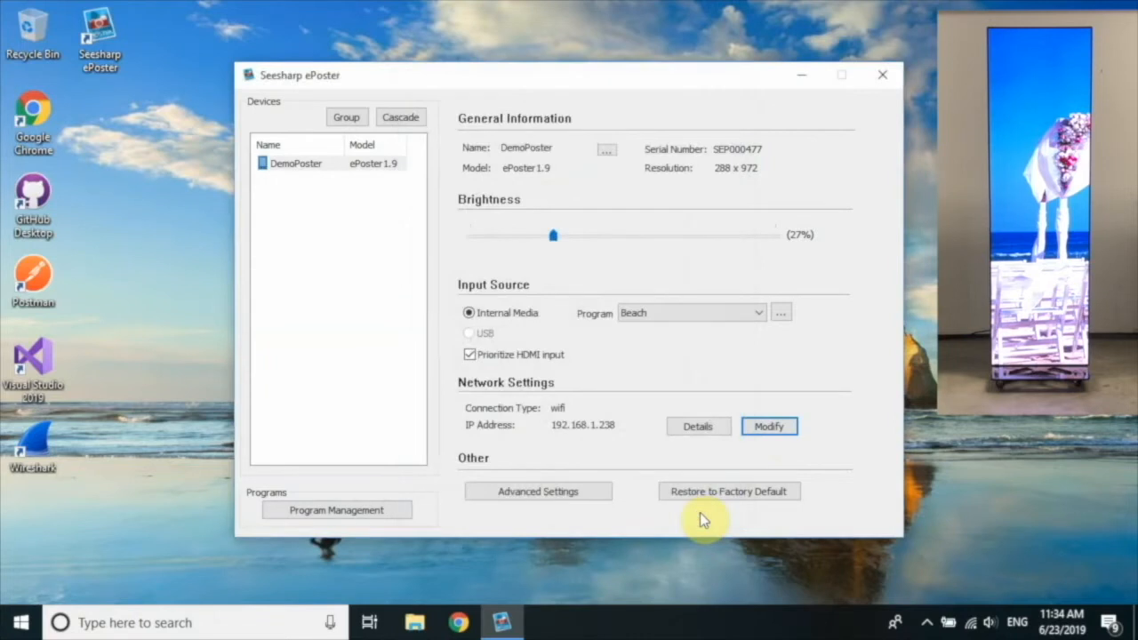
In Advanced Settings, bring the horizontal content offset from 576 down to 0 pixels.
click(570, 495)
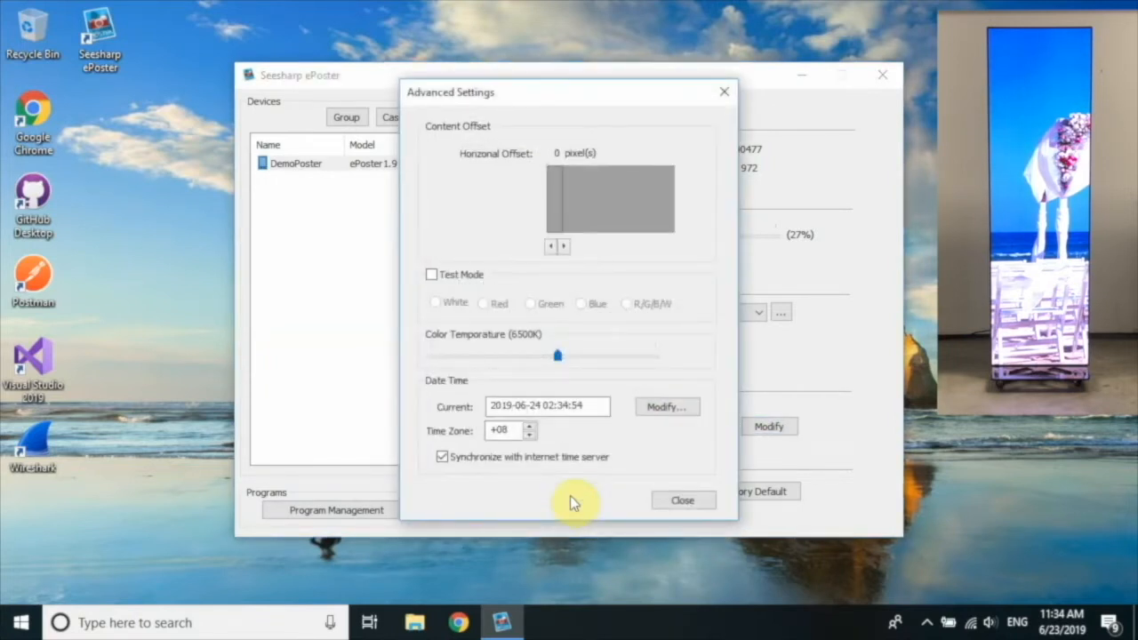
drag(612, 211, 604, 211)
click(605, 211)
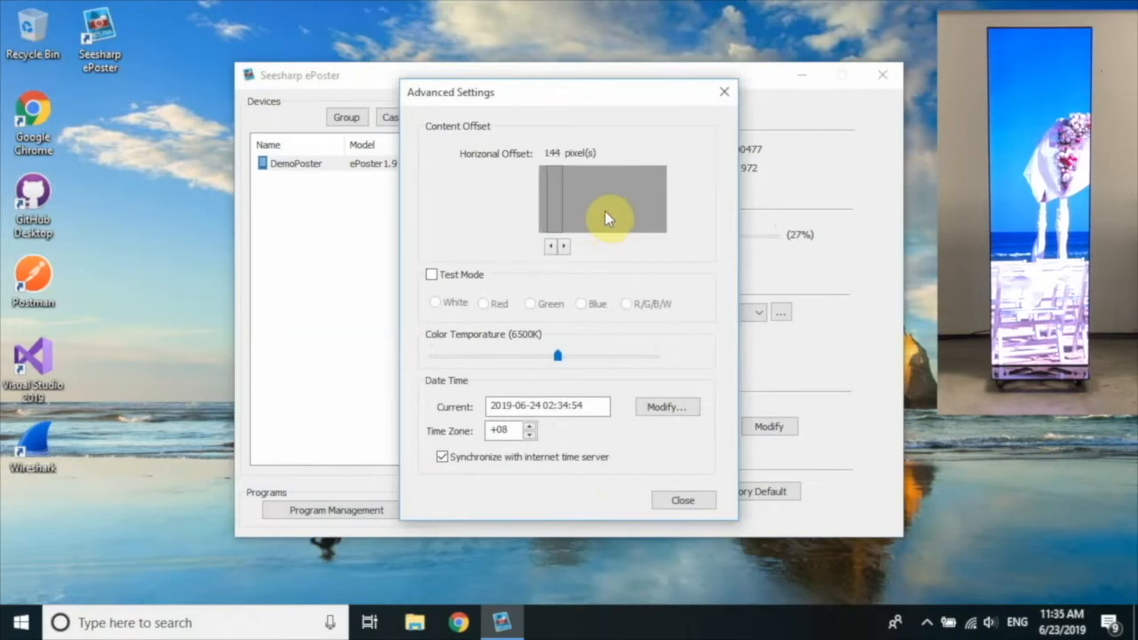
drag(604, 211, 601, 211)
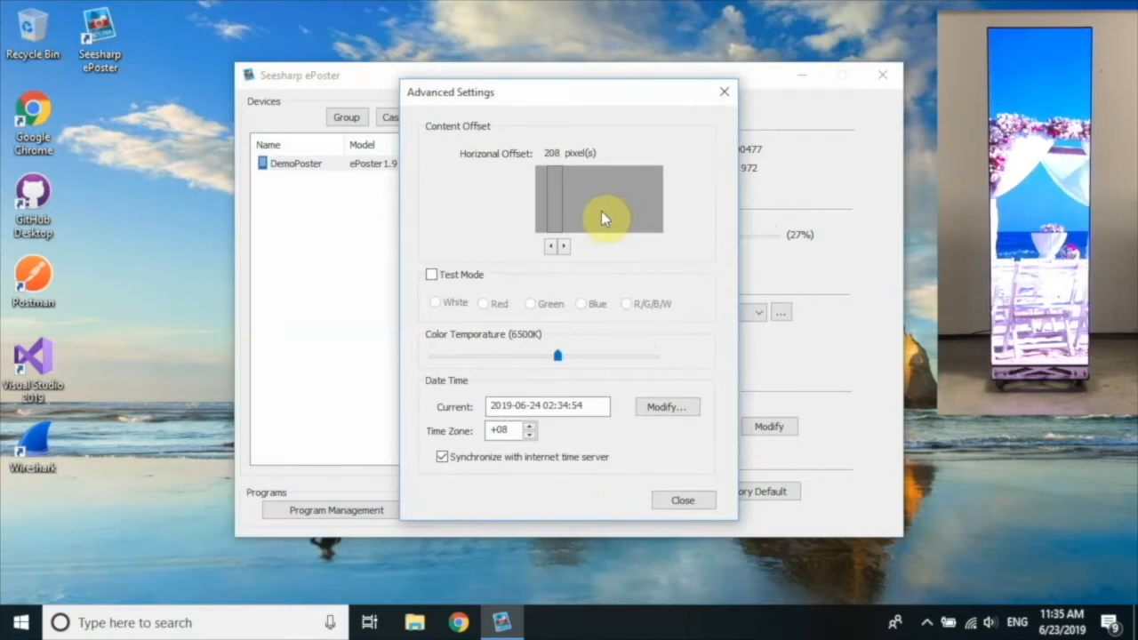
click(551, 249)
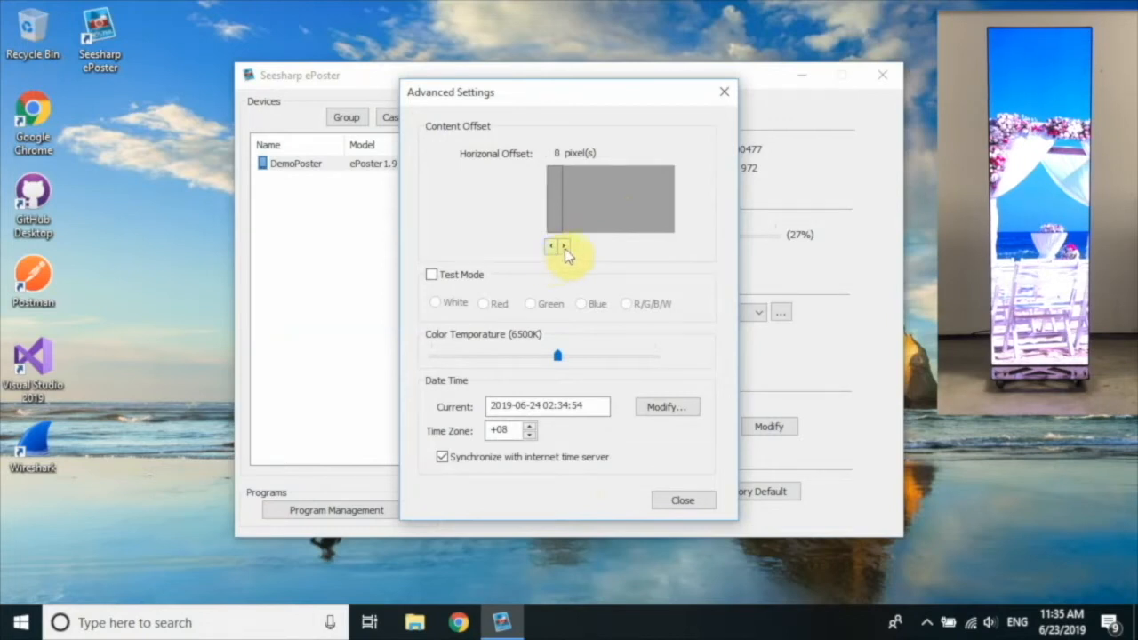
click(565, 248)
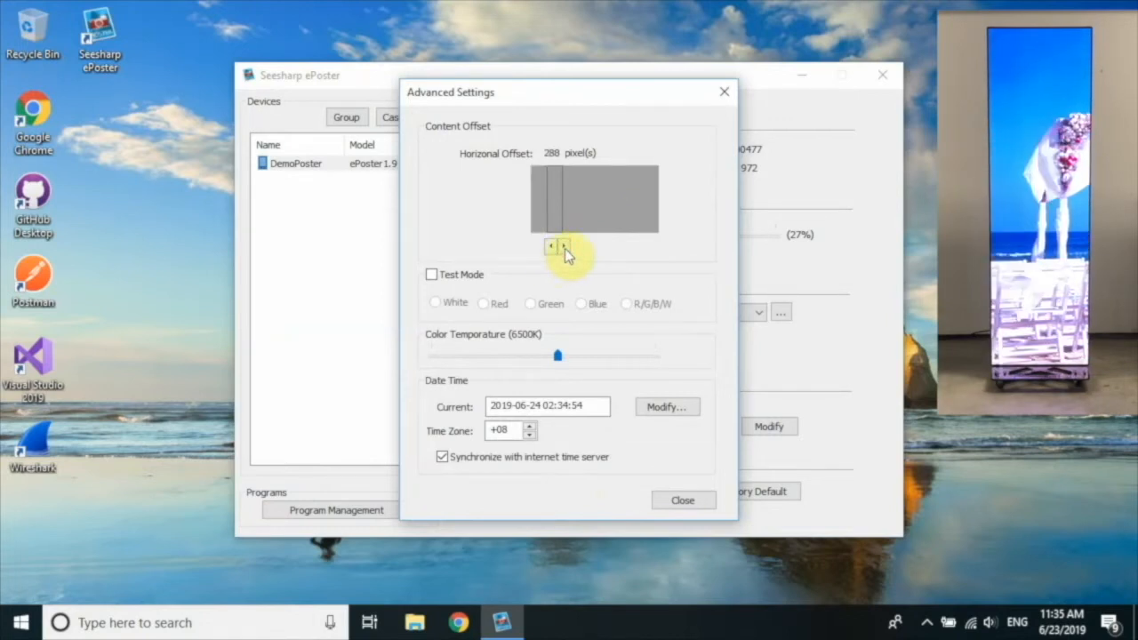
click(564, 247)
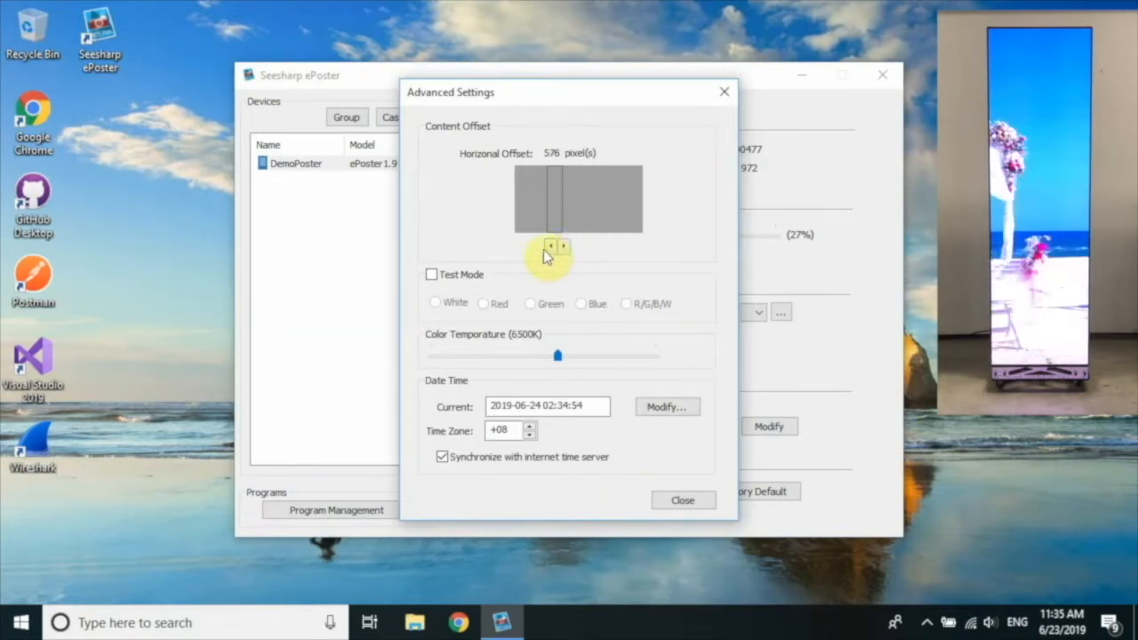
click(550, 249)
click(551, 248)
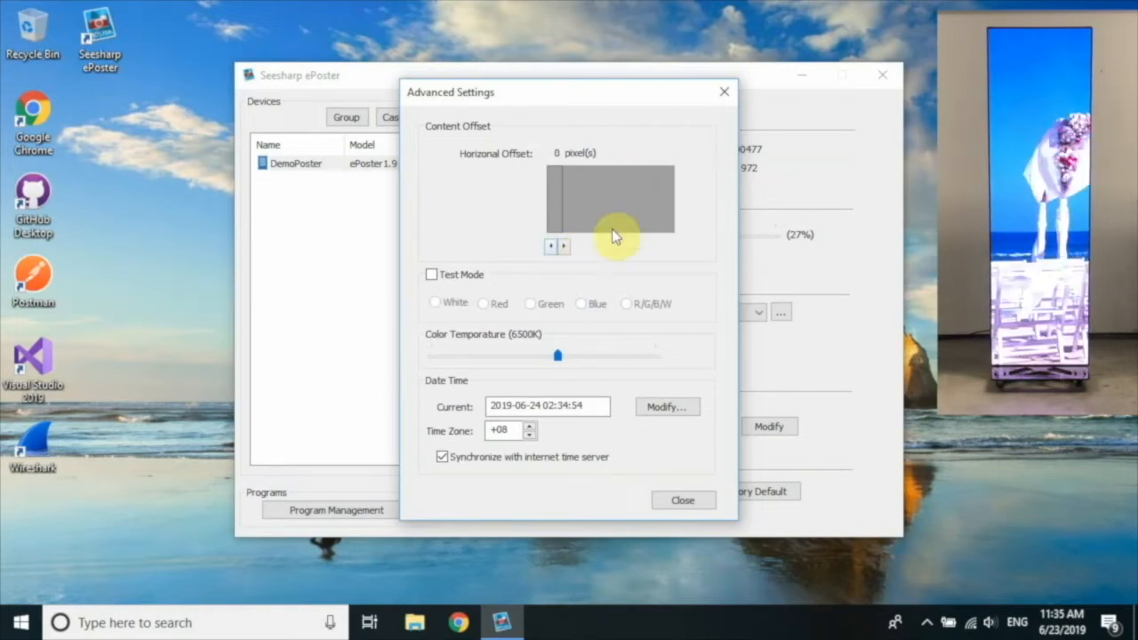
Enable test mode showing solid green at 6500K colour temperature, then close Advanced Settings.
click(463, 274)
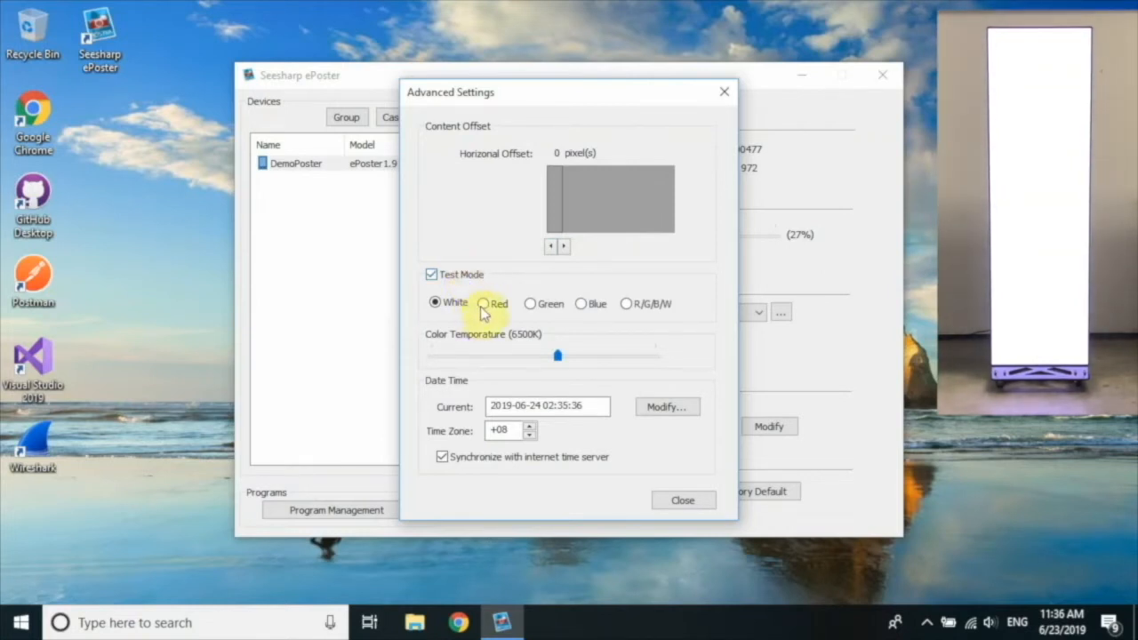
click(481, 305)
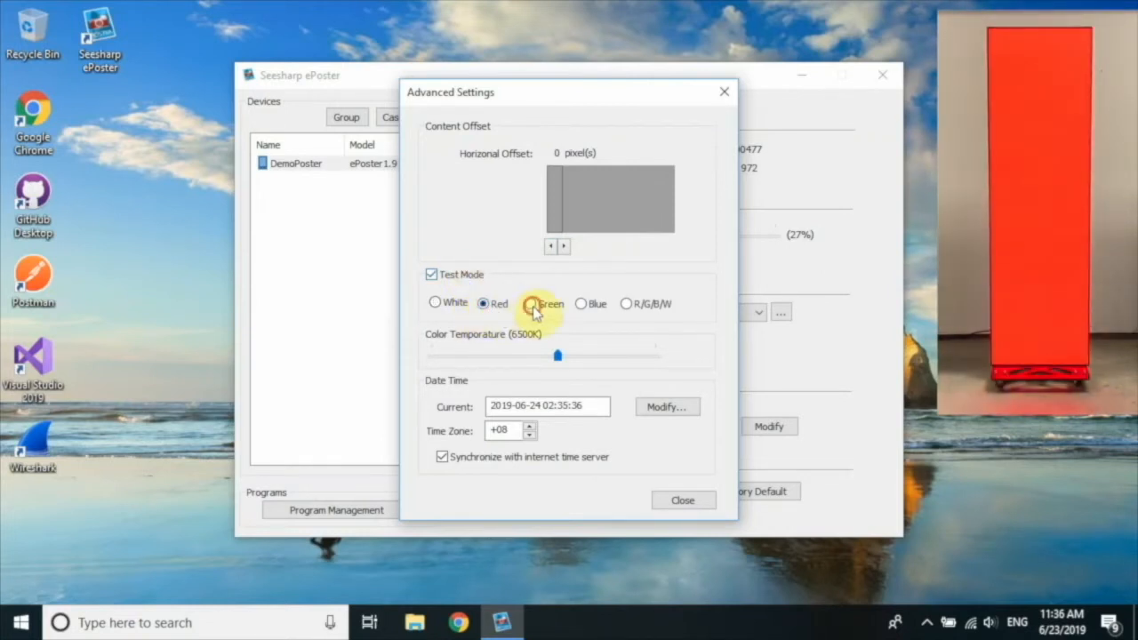
click(531, 304)
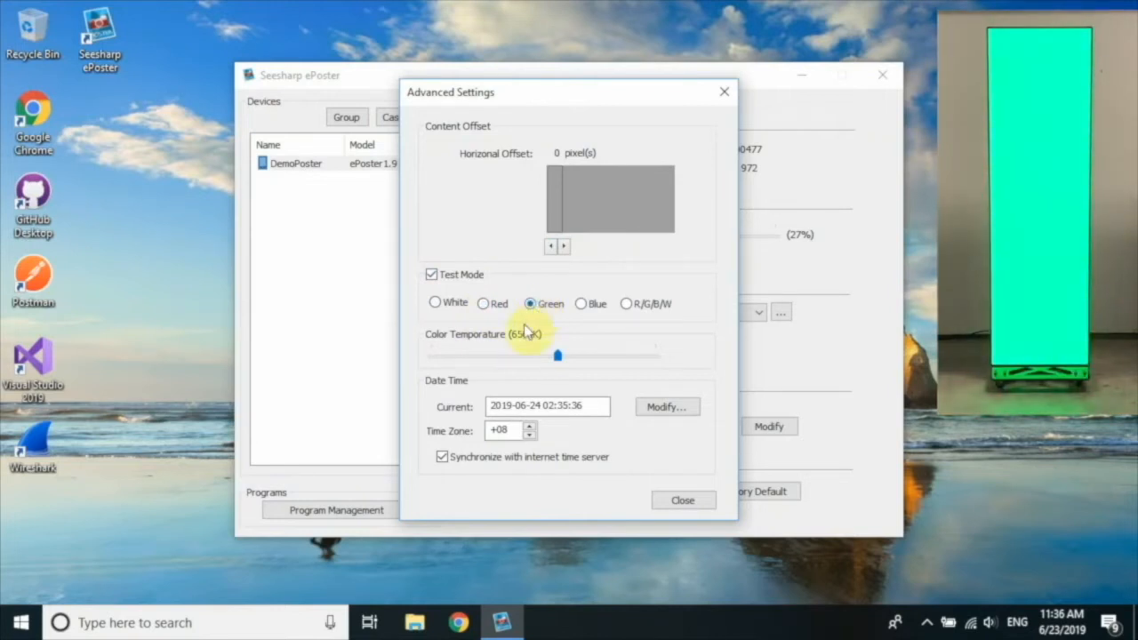
drag(559, 358, 465, 356)
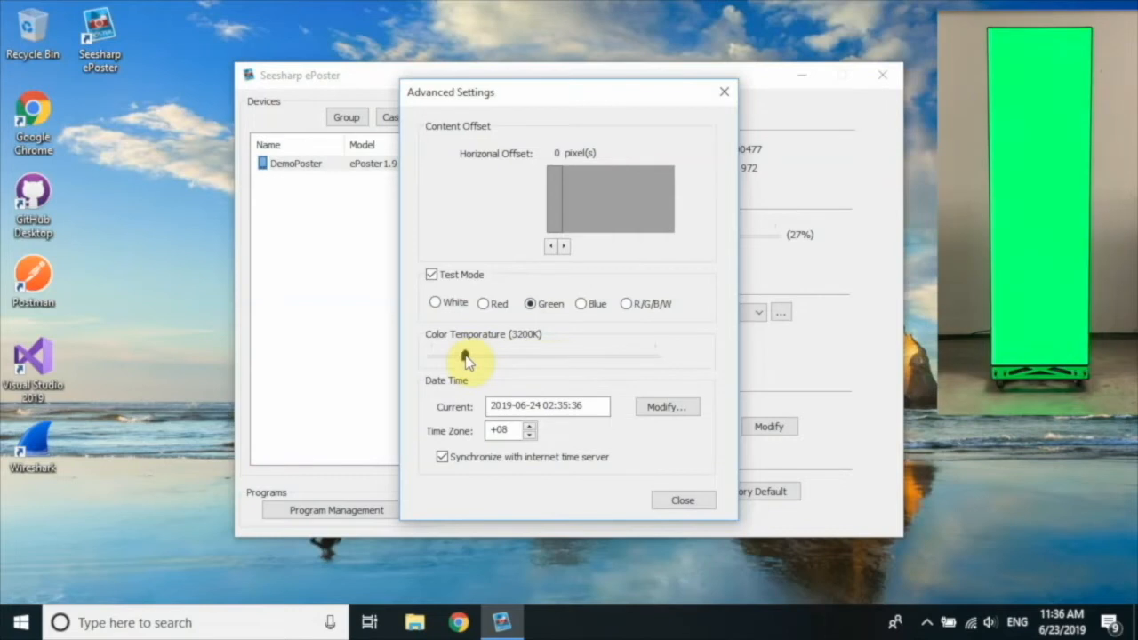
drag(465, 356, 546, 360)
drag(555, 358, 557, 359)
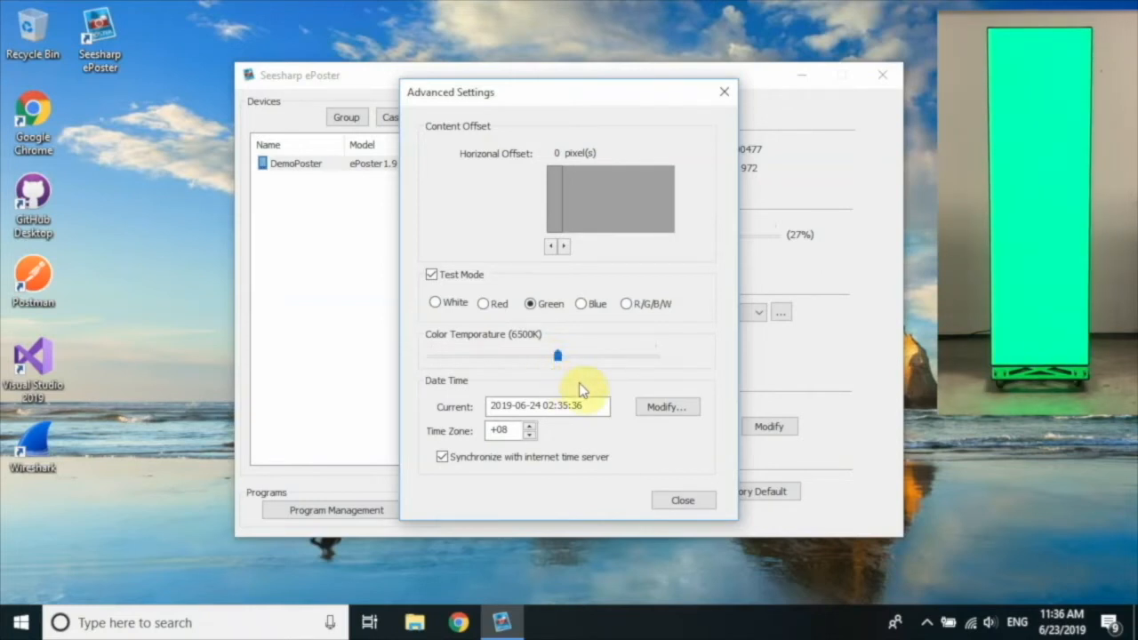
click(680, 501)
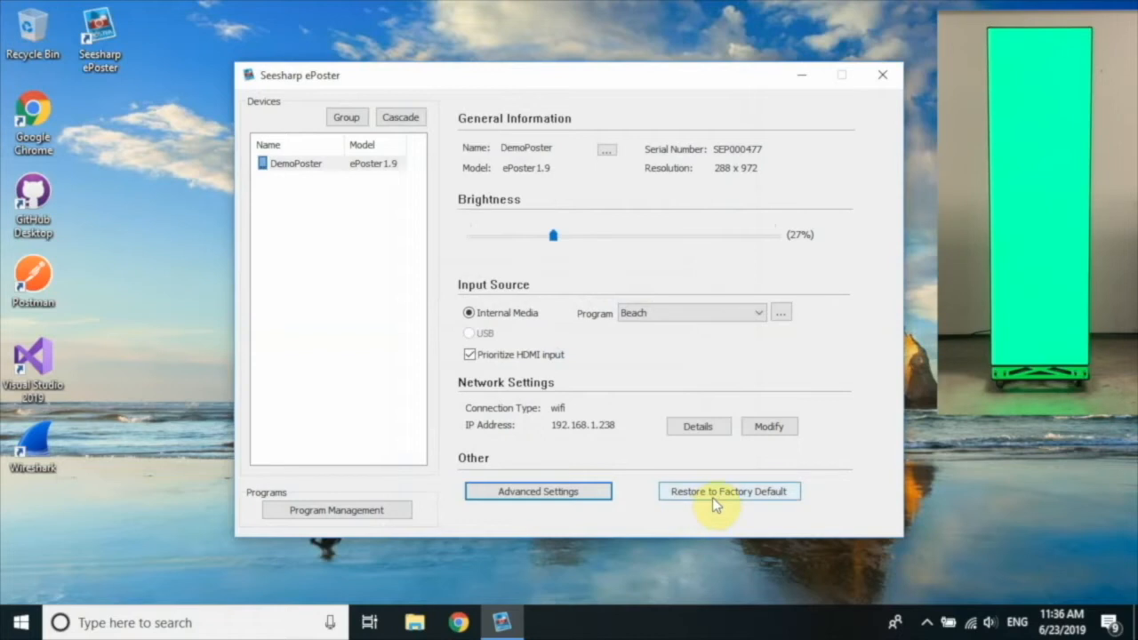
Restore DemoPoster to factory defaults, confirming removal of all user data.
click(712, 497)
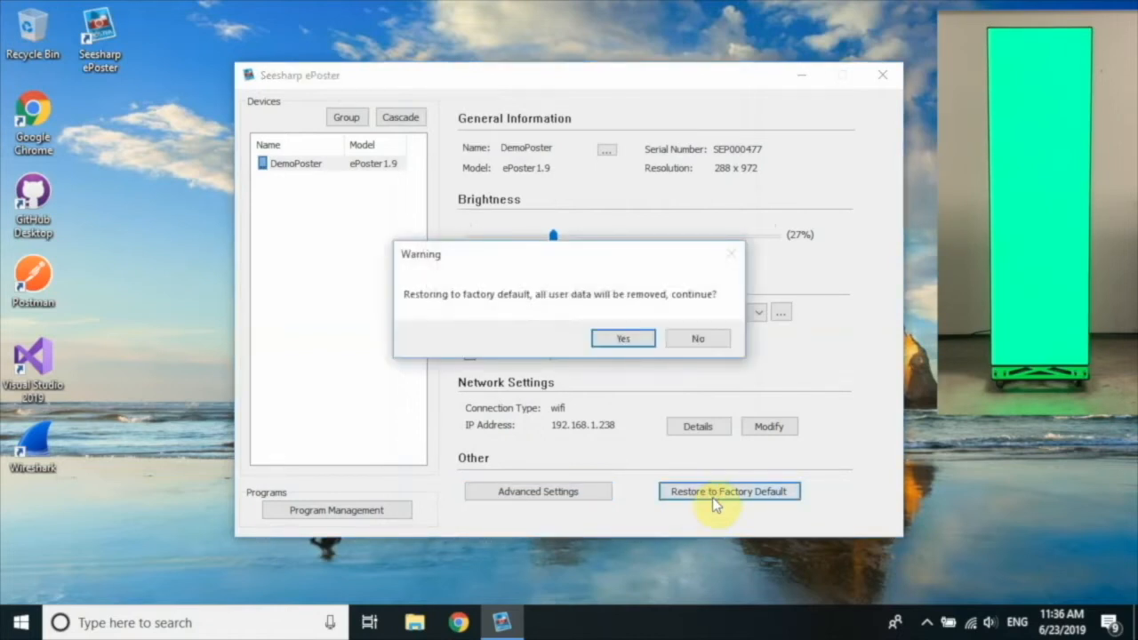
click(624, 339)
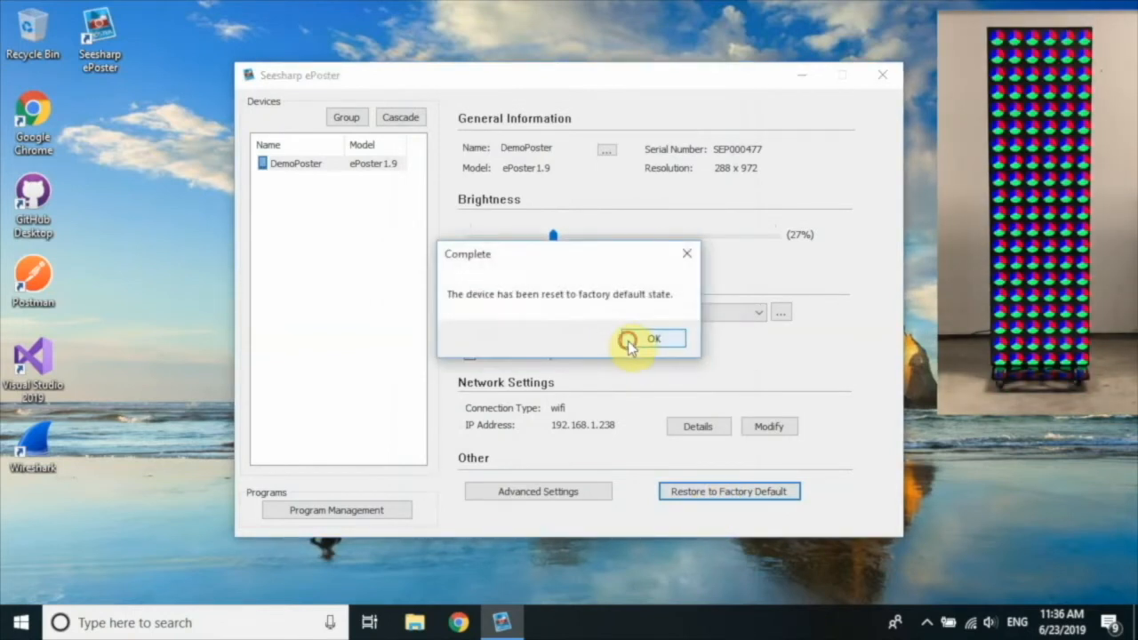
click(628, 340)
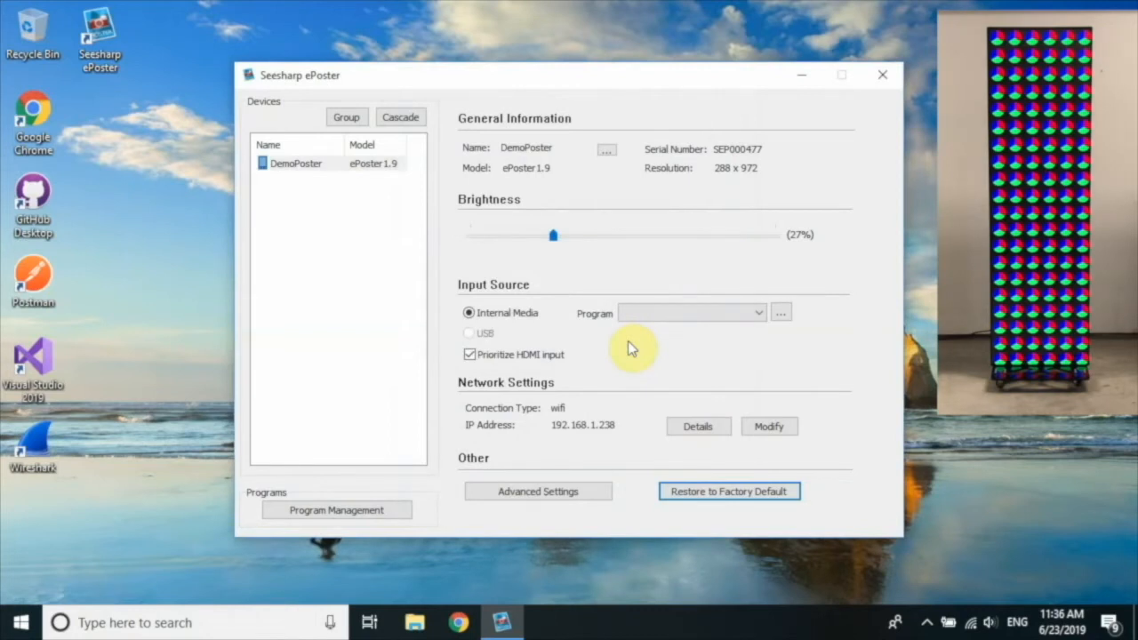
Choose ForDemo in the Programs library and upload it to the poster.
click(780, 312)
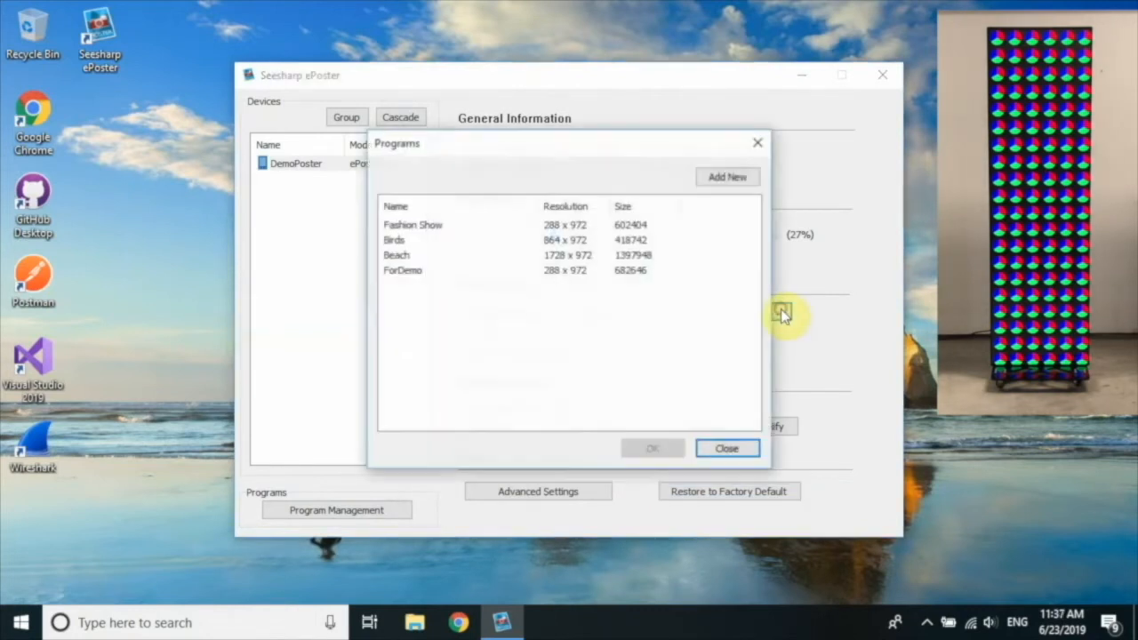
click(422, 272)
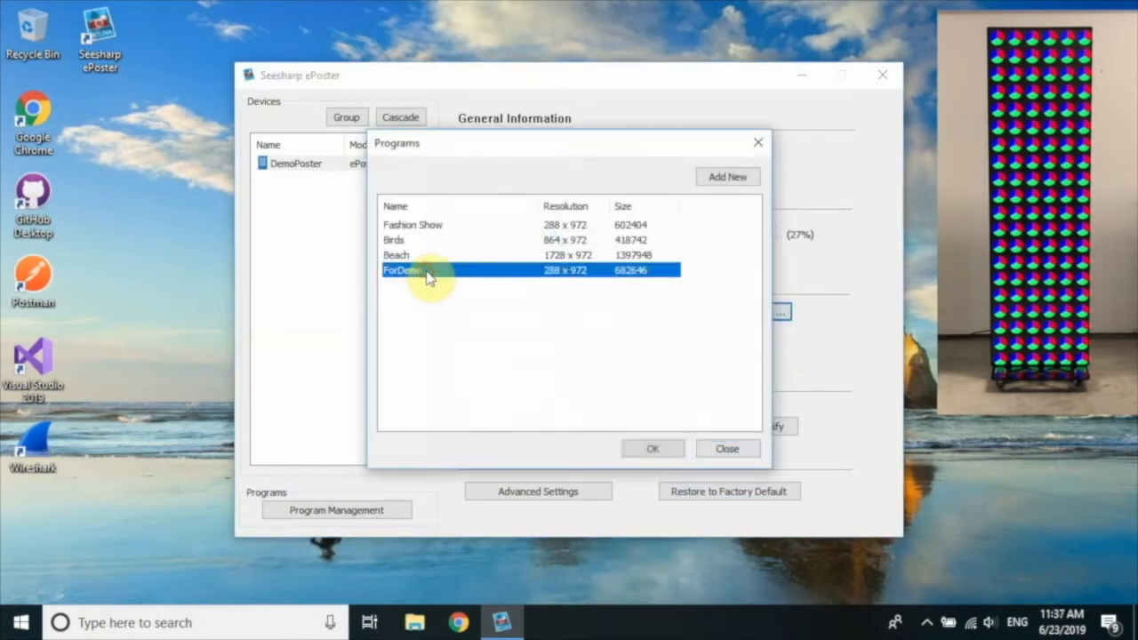
click(650, 451)
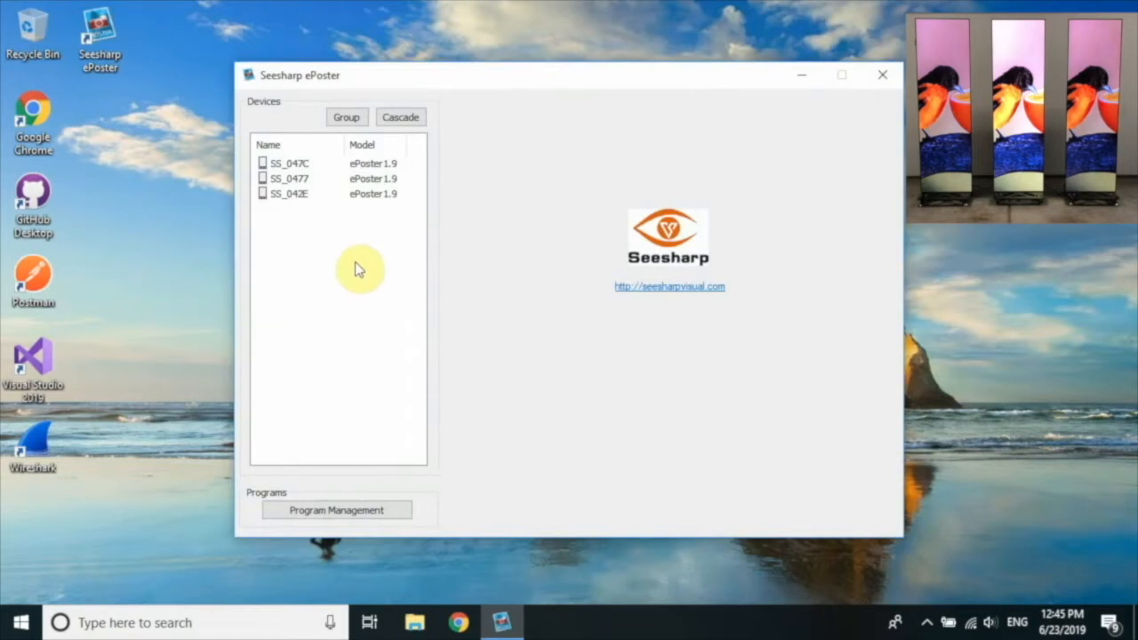
Group posters SS_047C, SS_0477 and SS_042E together under the name My Group.
click(303, 168)
ctrl+click(299, 180)
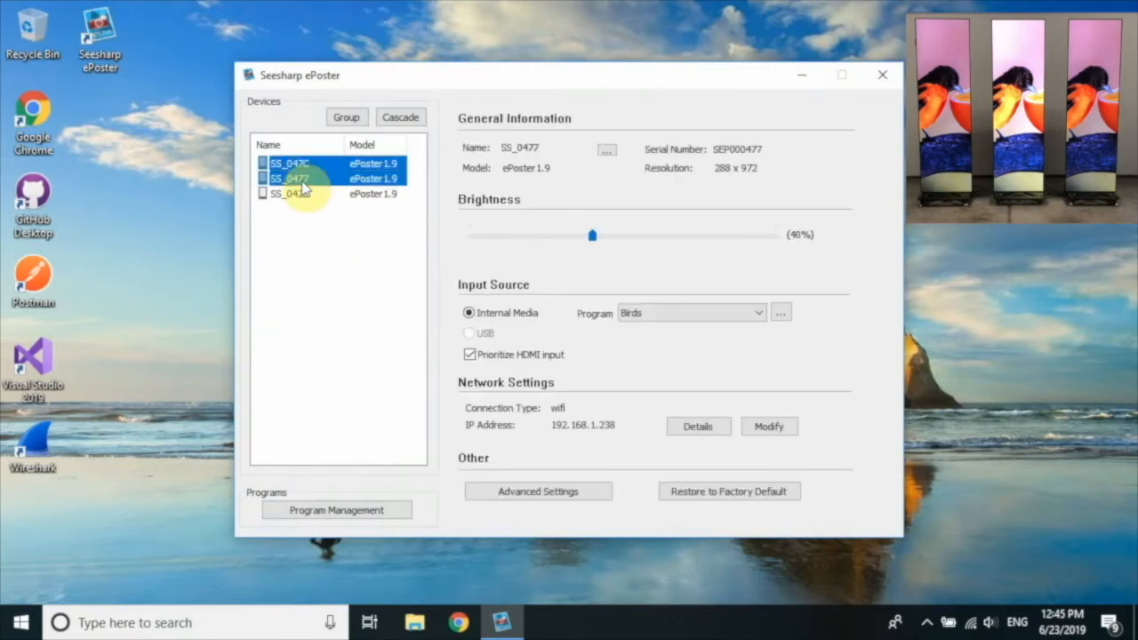
ctrl+click(300, 195)
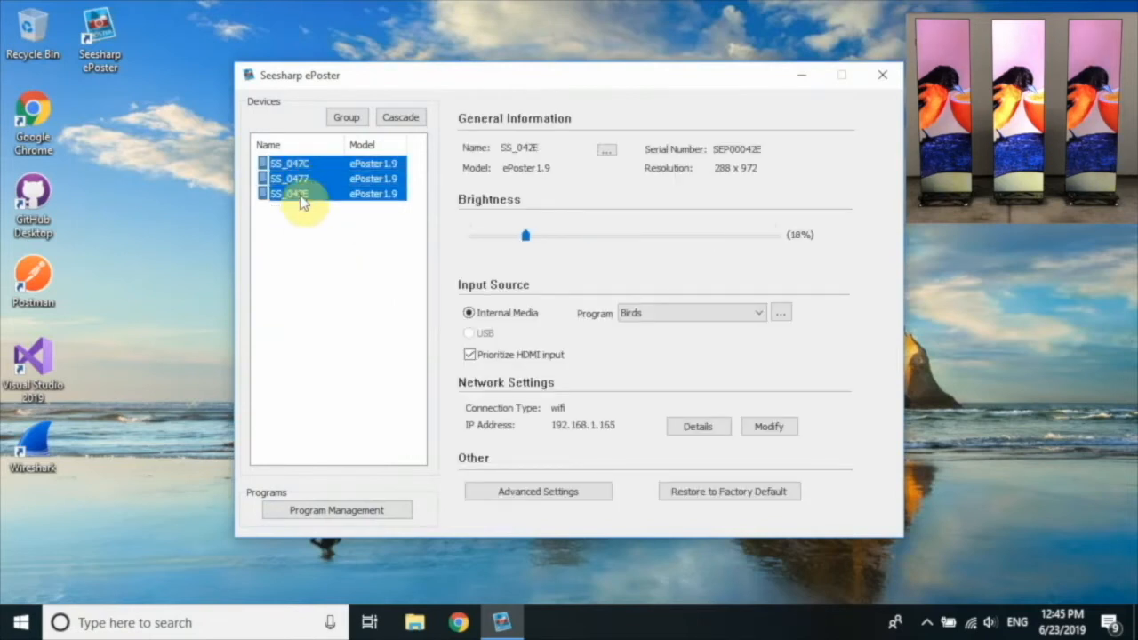
click(346, 118)
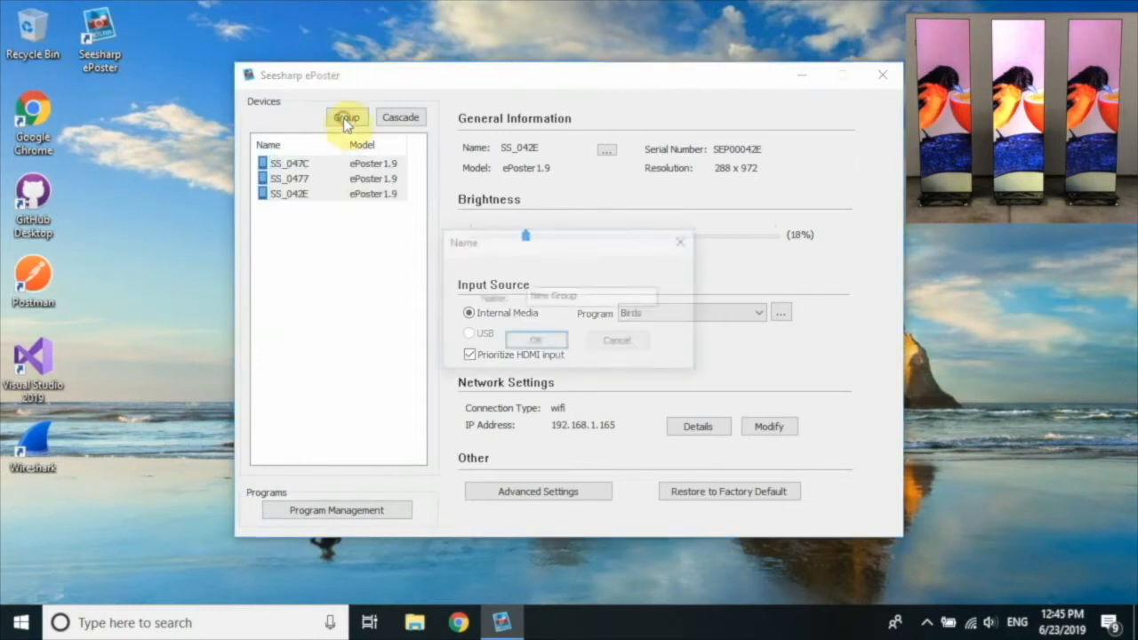
click(550, 297)
drag(550, 297, 497, 305)
text(My)
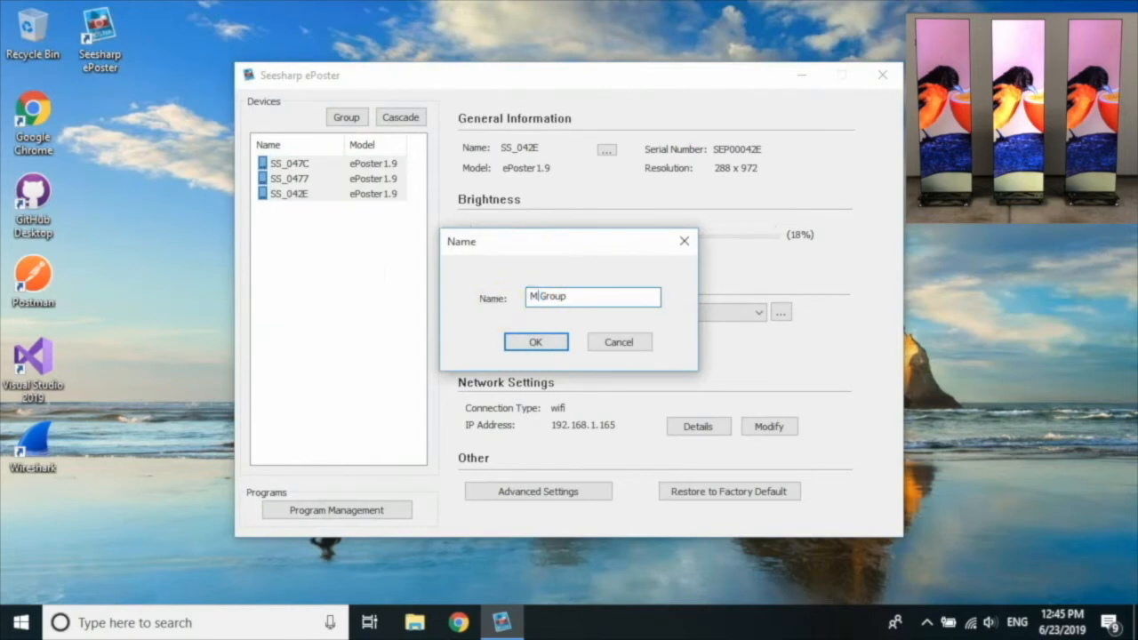
click(536, 347)
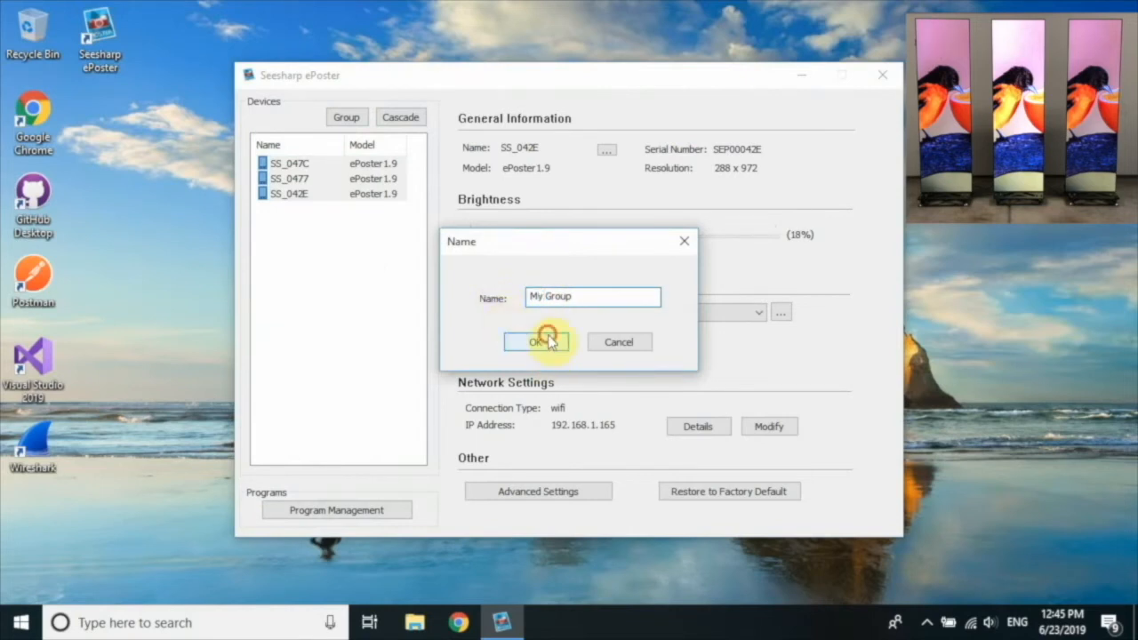
click(608, 337)
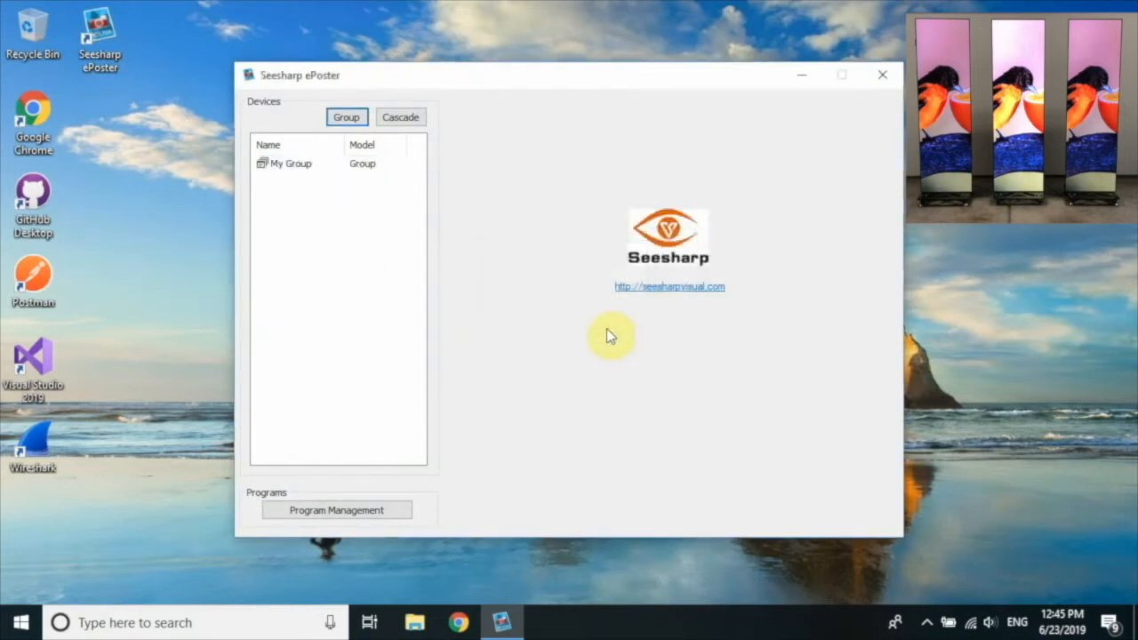
Open My Group's settings and move its brightness to 45%, then back to 8%.
click(290, 166)
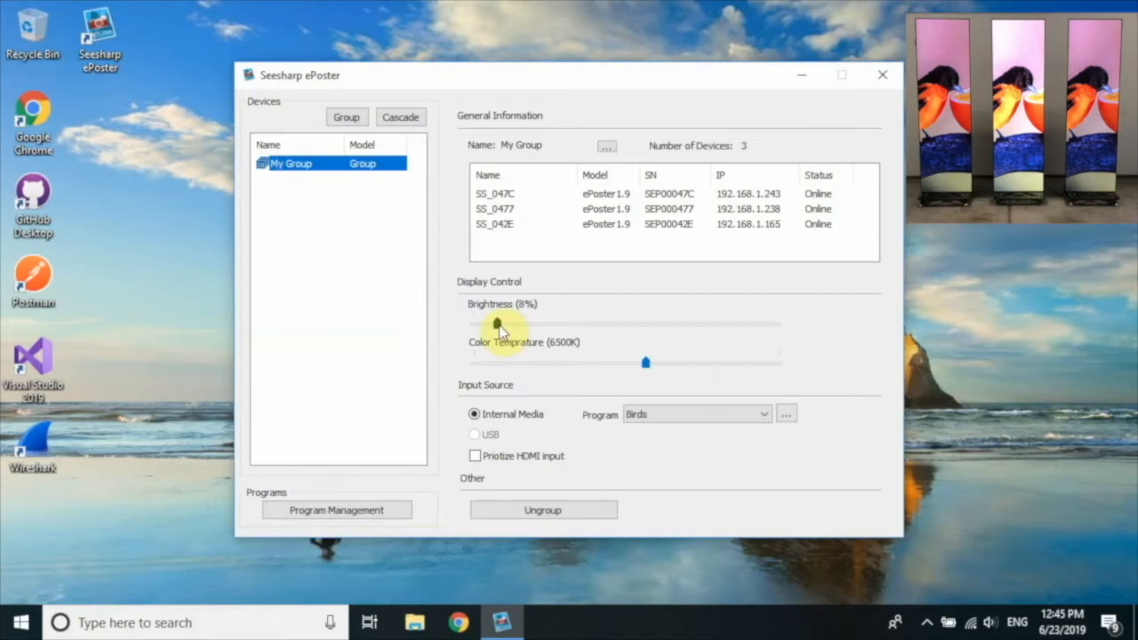
drag(499, 329, 612, 334)
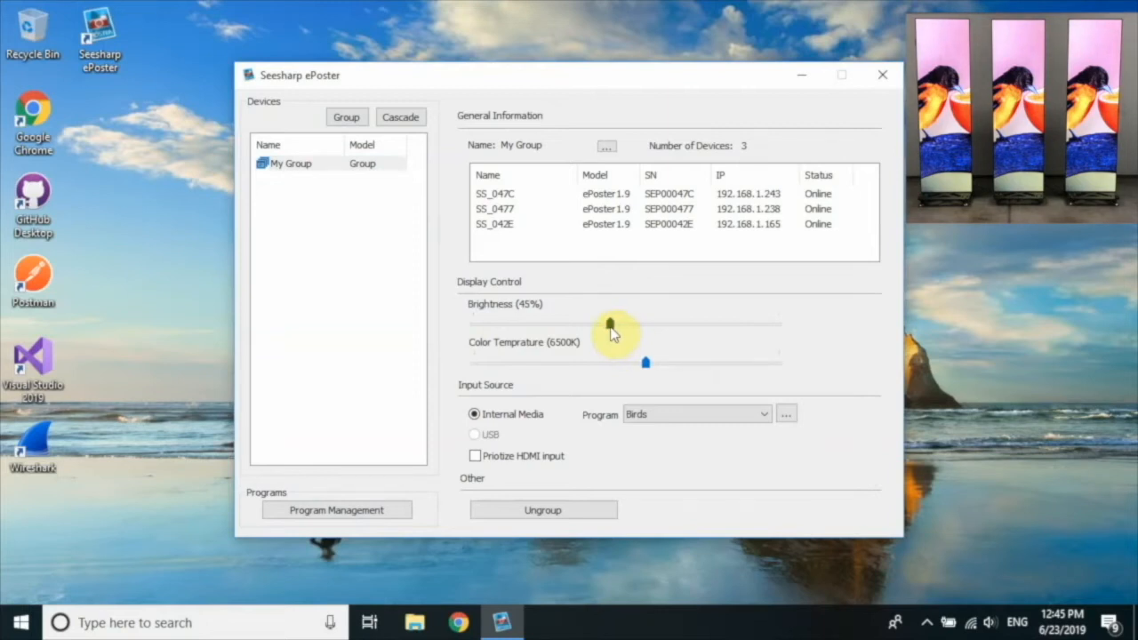
drag(610, 325, 498, 323)
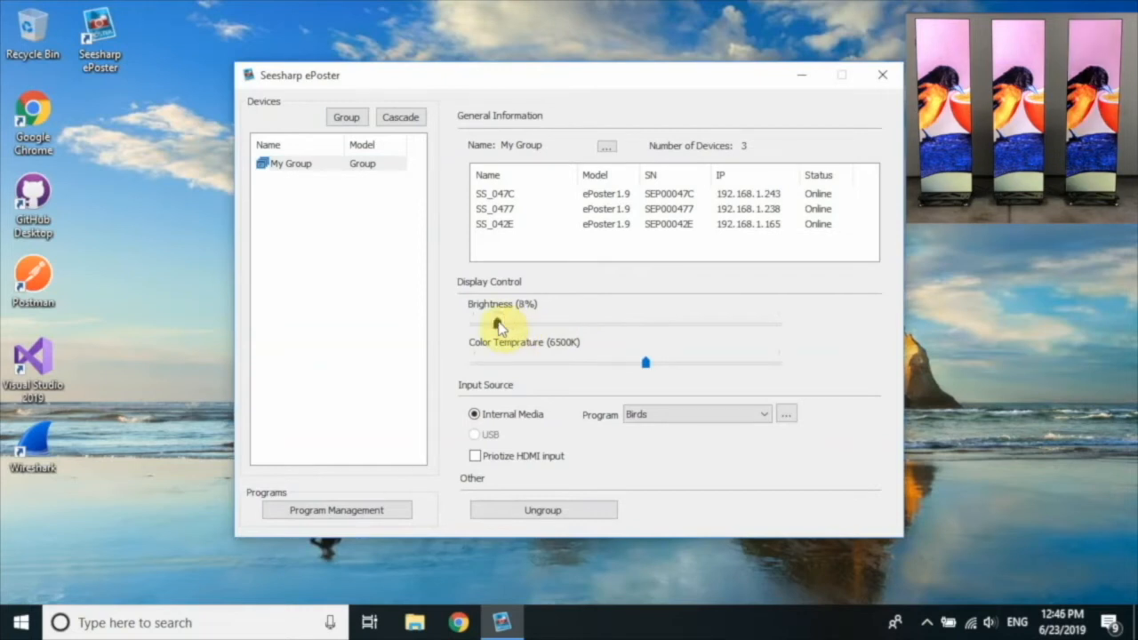
Set the group to Fashion Show, then choose Beach in the Programs library and upload it.
click(740, 417)
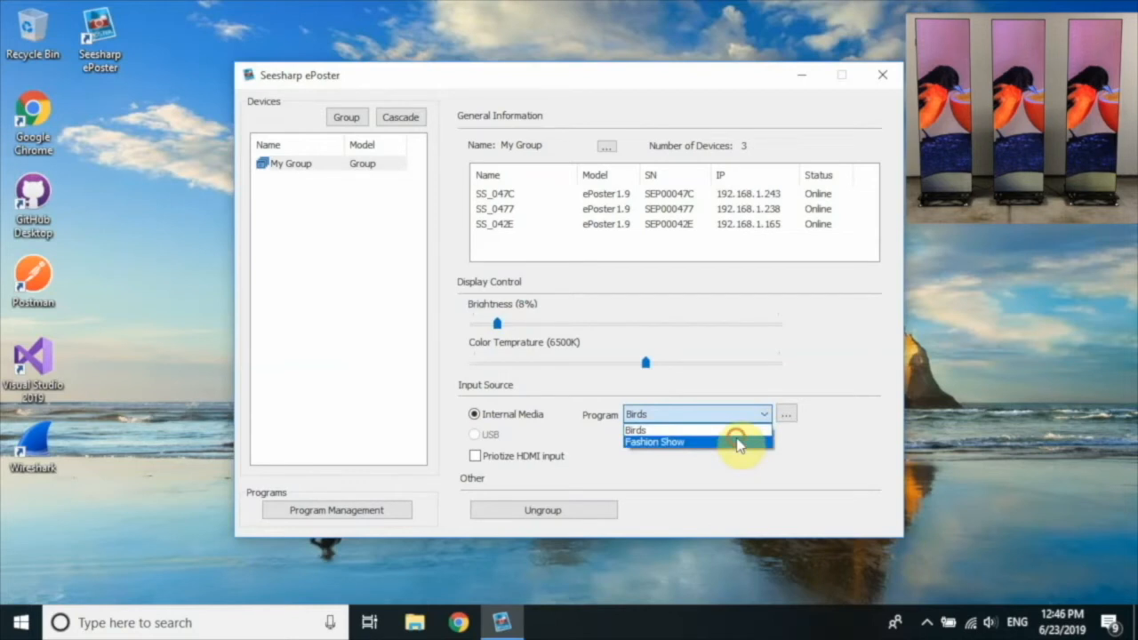
click(739, 442)
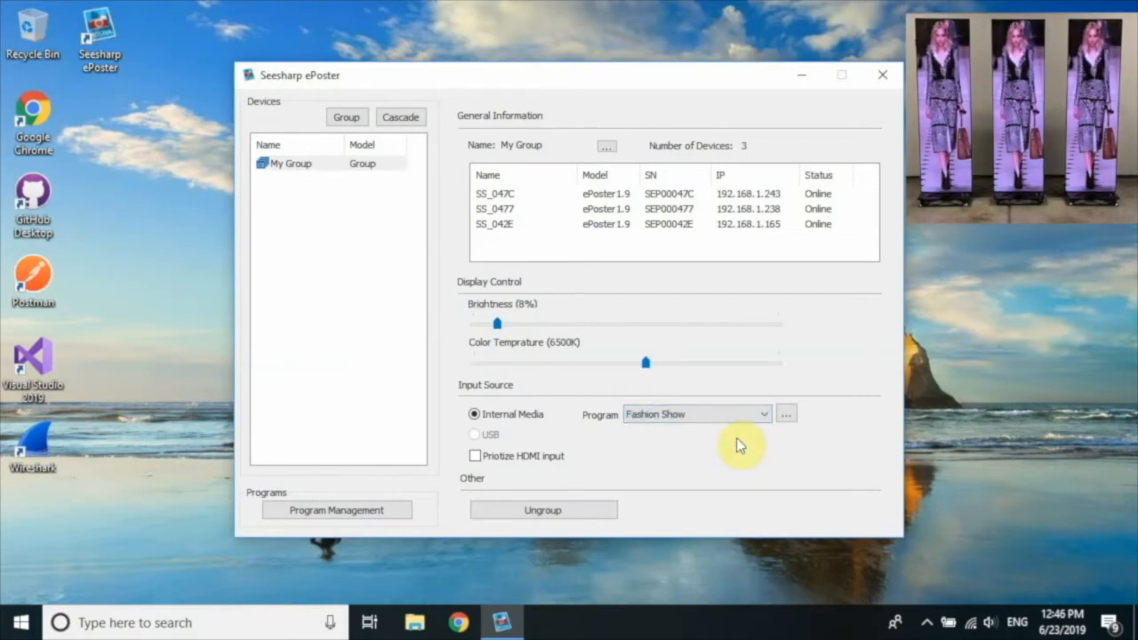
click(786, 415)
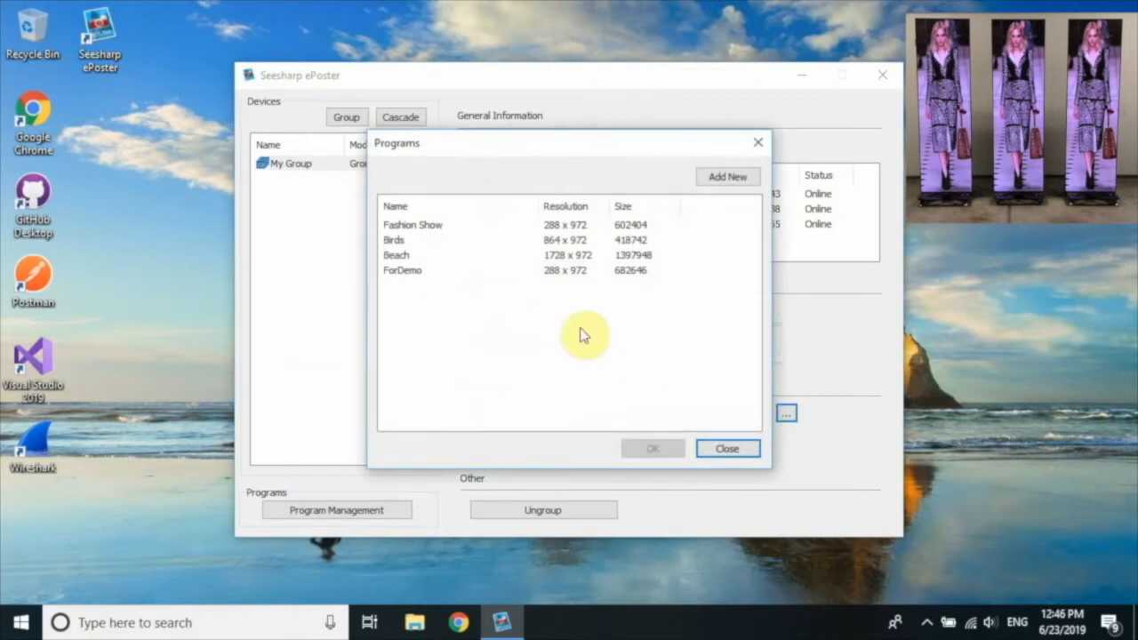
click(405, 257)
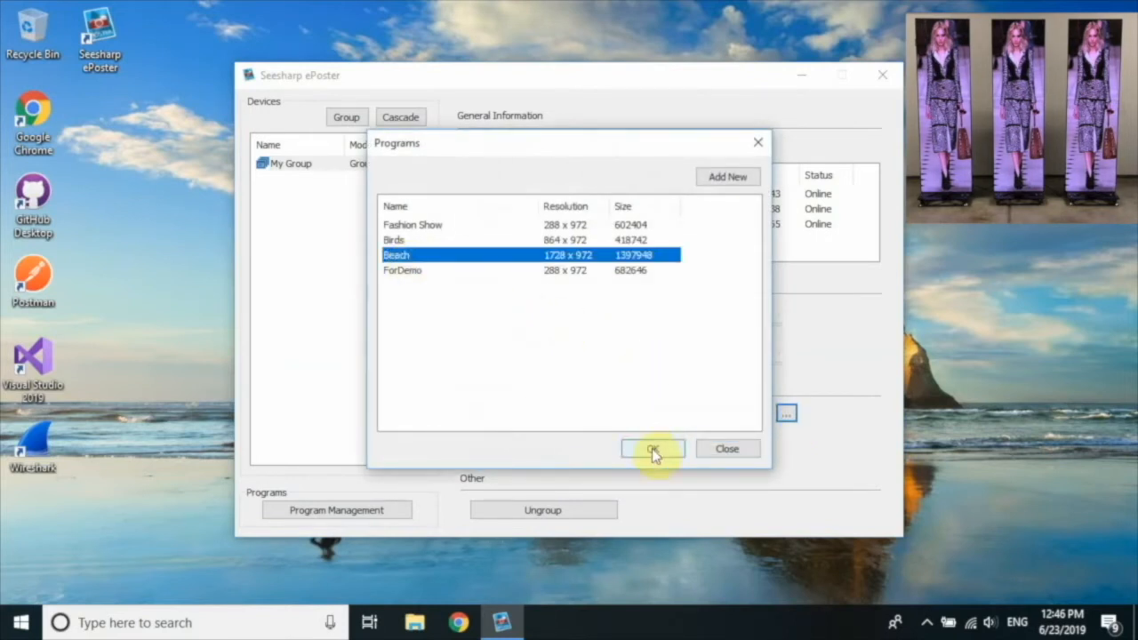
click(652, 448)
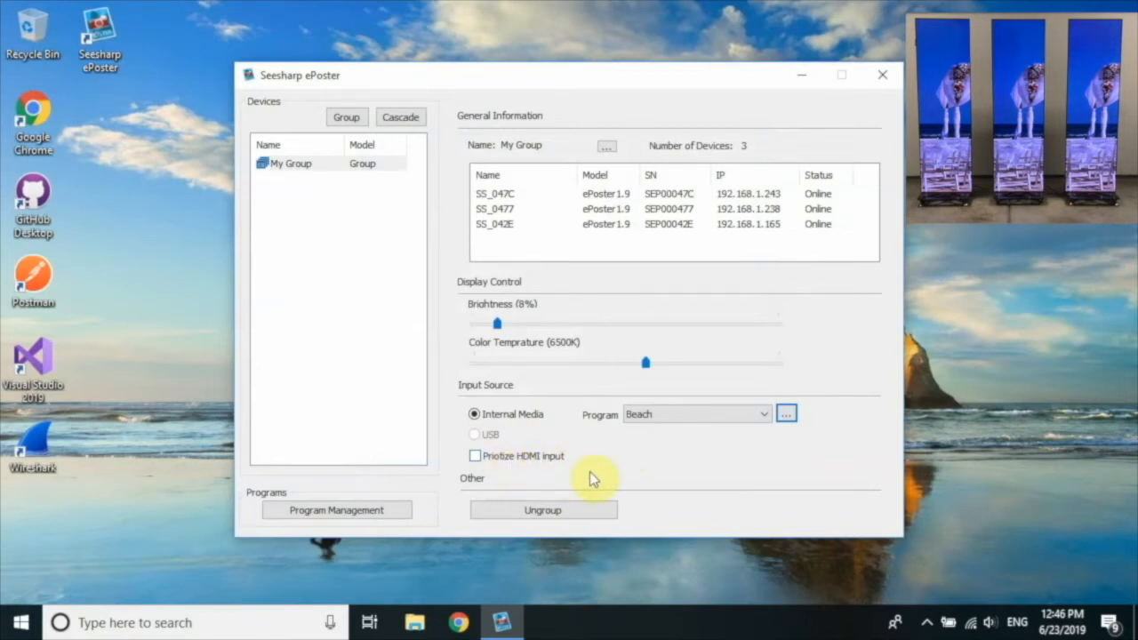
click(530, 515)
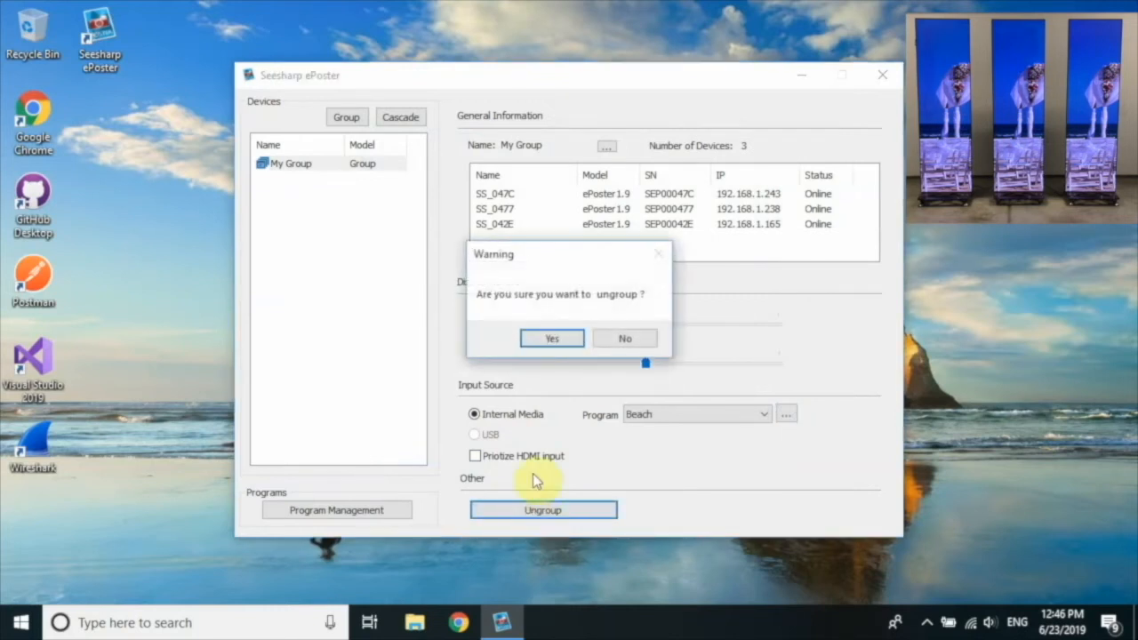
click(556, 338)
click(612, 338)
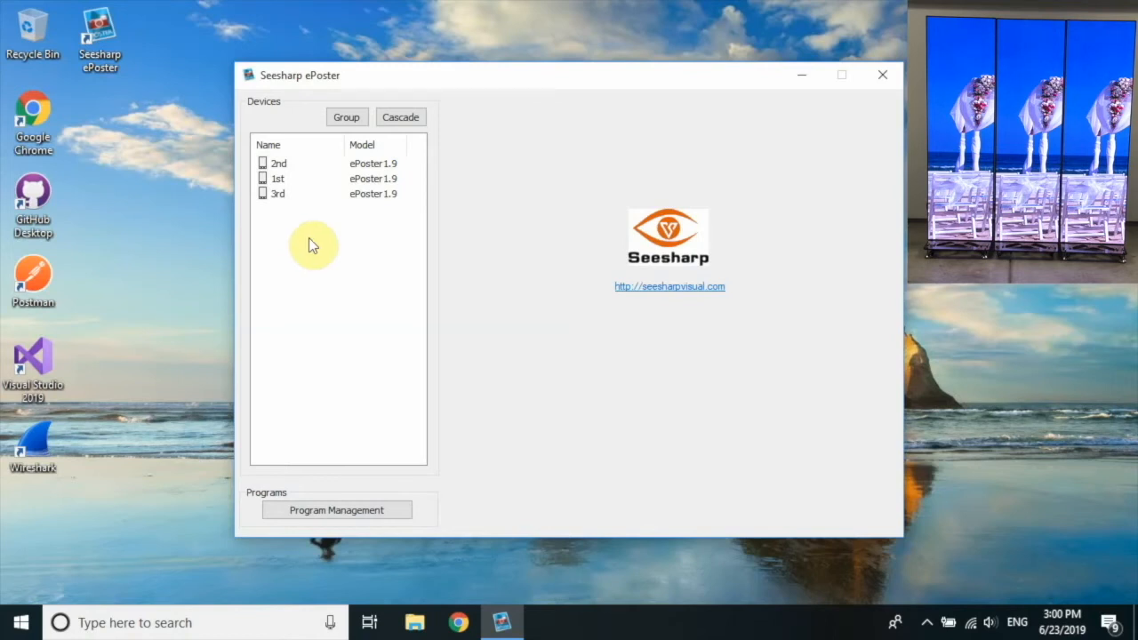
Confirm the 1st ePoster's horizontal content offset stays at 0, then select the 2nd ePoster.
click(286, 186)
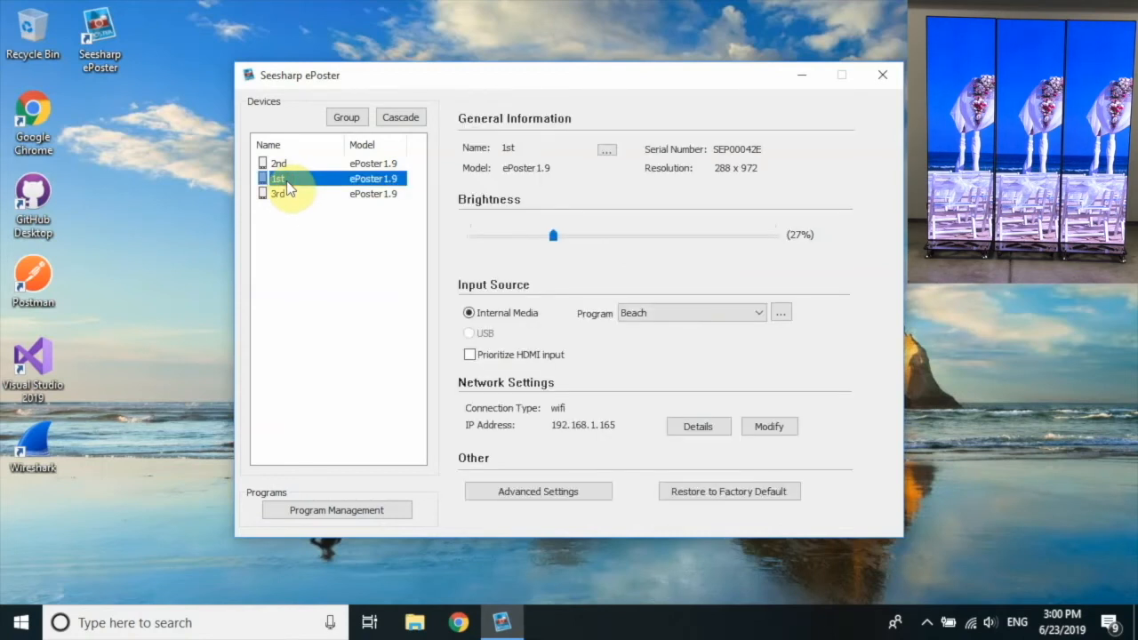
click(486, 493)
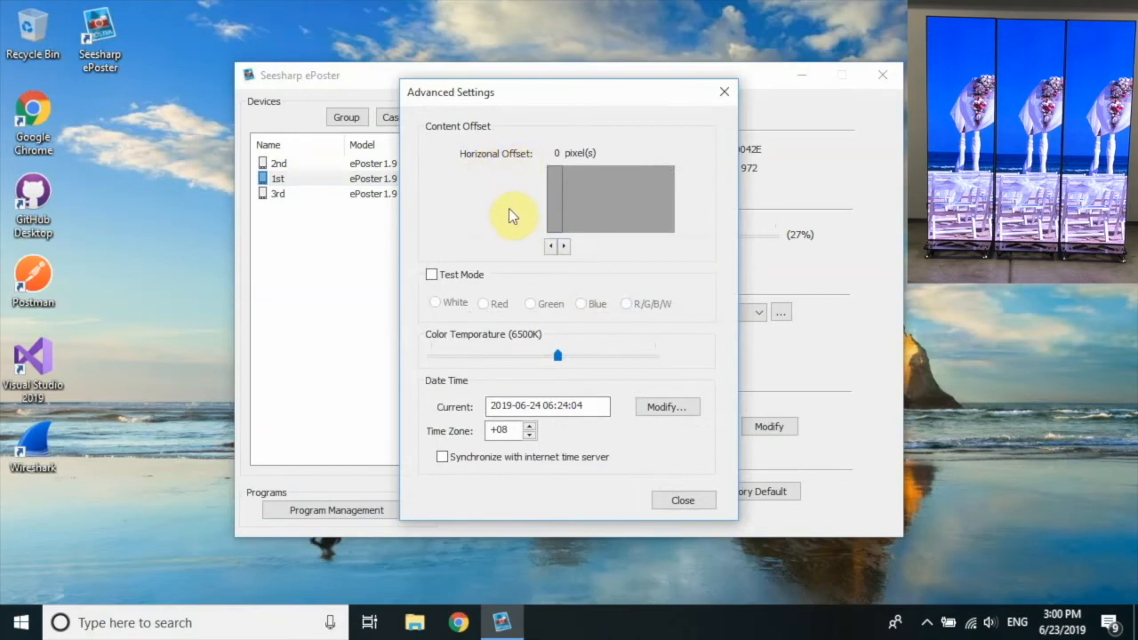
click(680, 499)
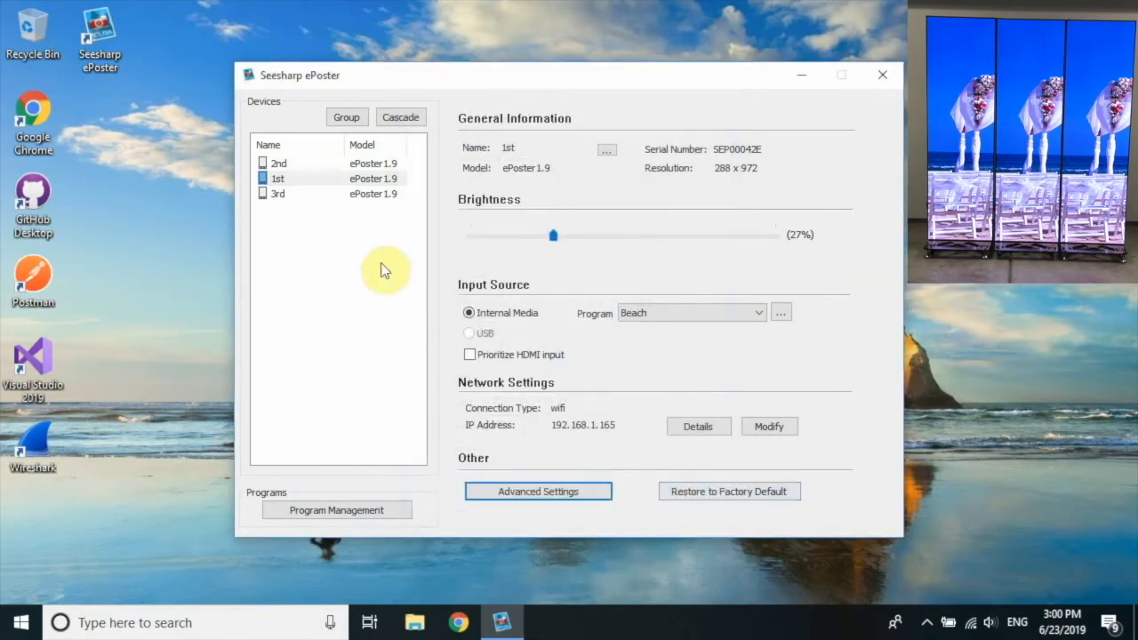
click(287, 165)
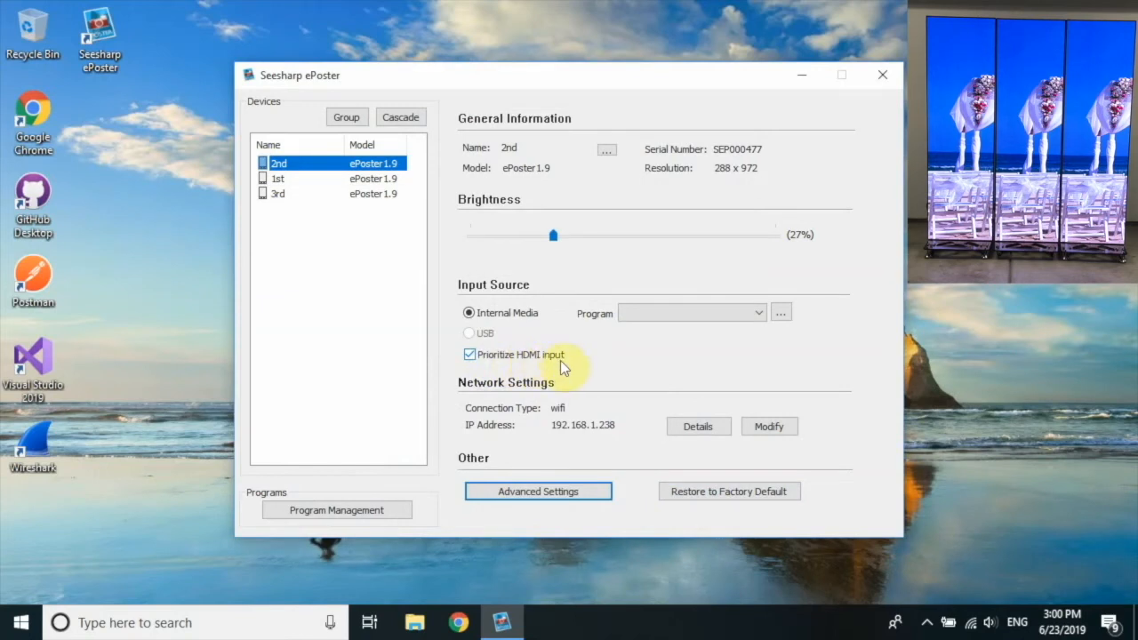
Set the 2nd ePoster's horizontal content offset to 288 pixels, then select the 3rd ePoster.
click(496, 494)
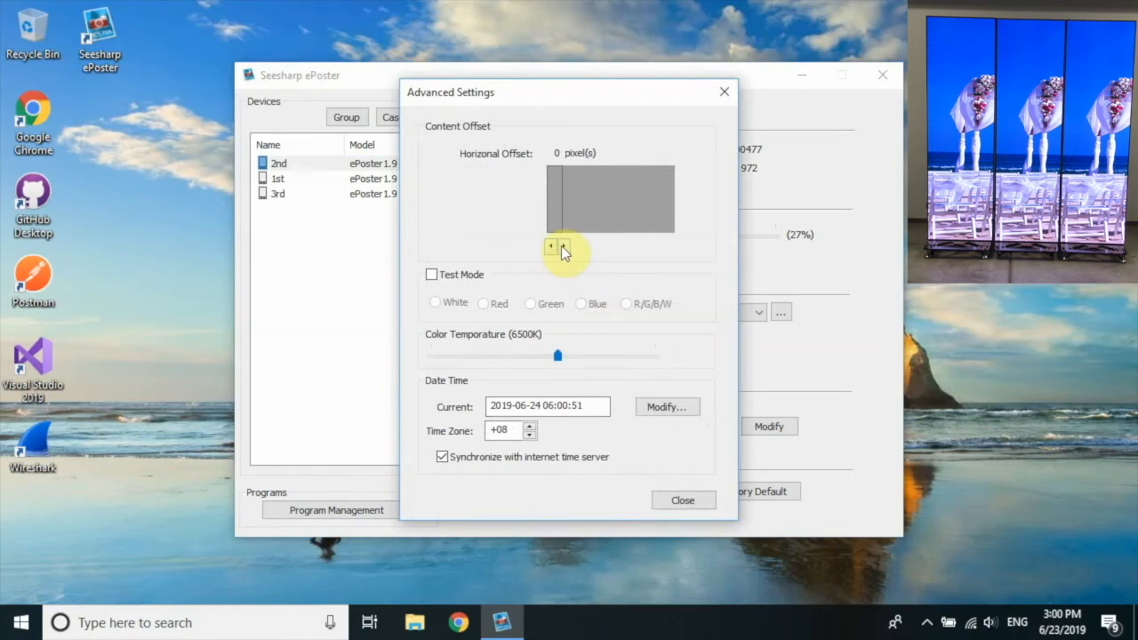
click(565, 246)
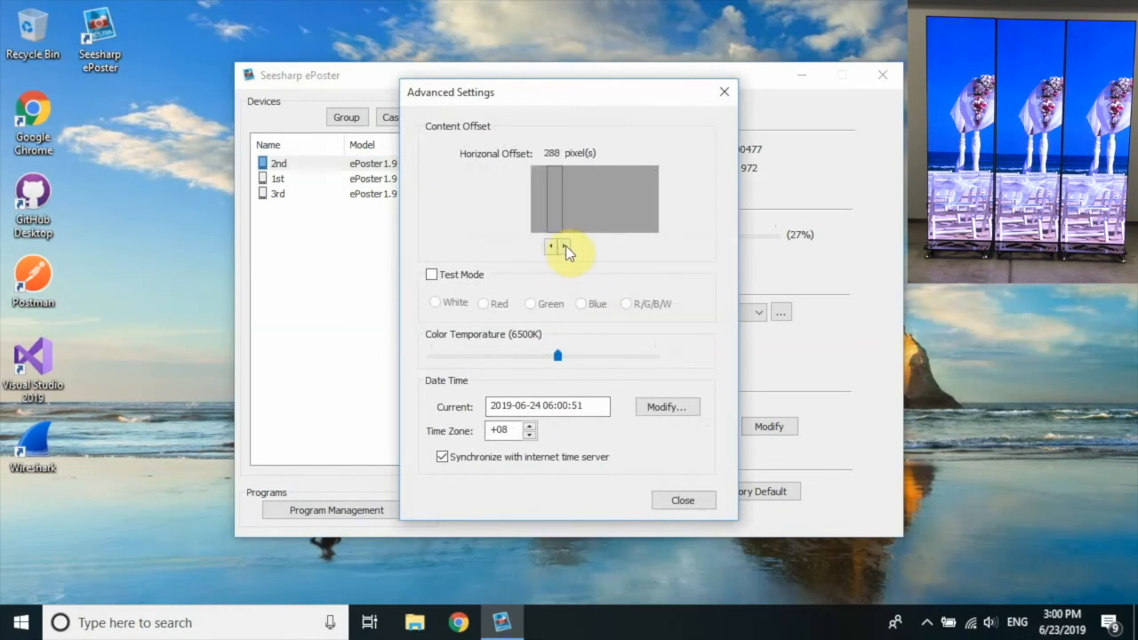
click(676, 503)
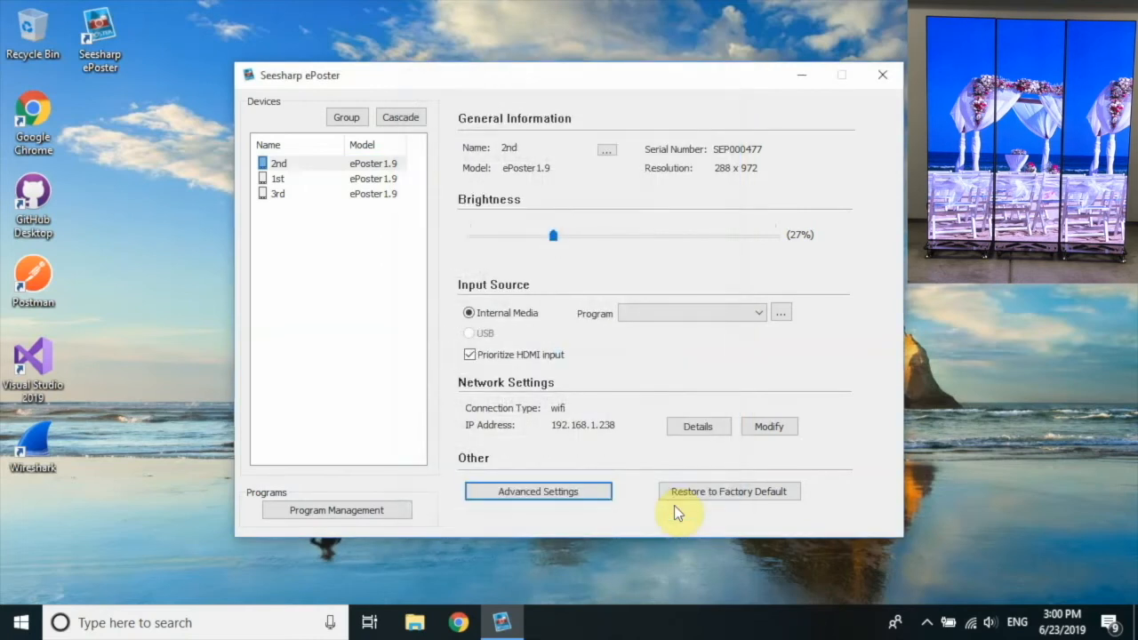
click(285, 197)
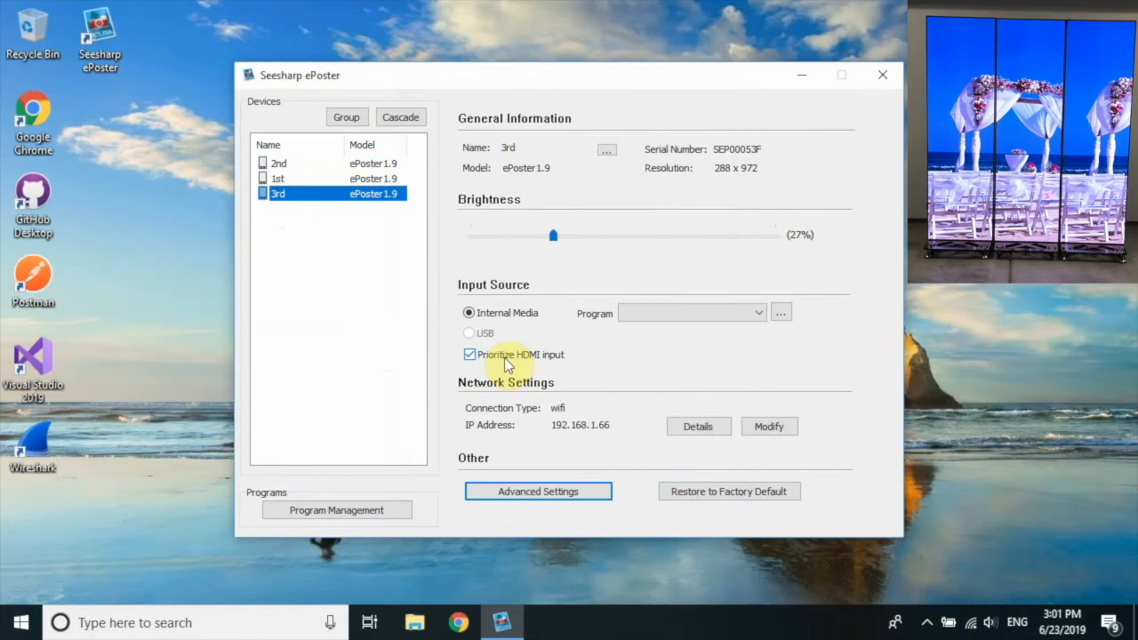
Set the 3rd ePoster's horizontal content offset to 576 pixels in Advanced Settings.
click(486, 496)
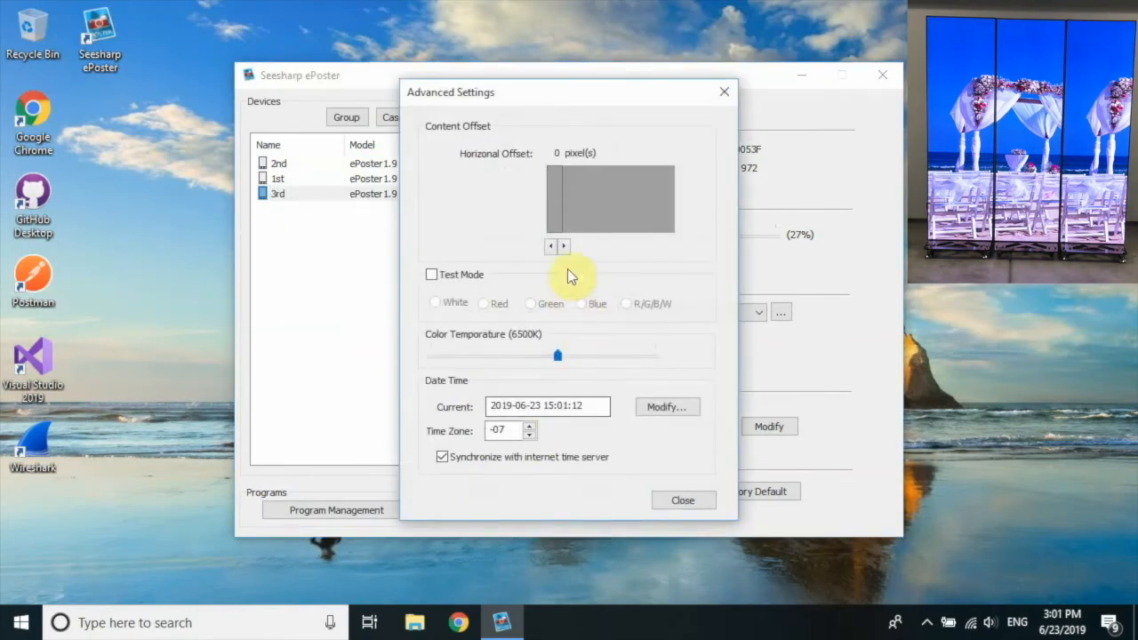
click(565, 246)
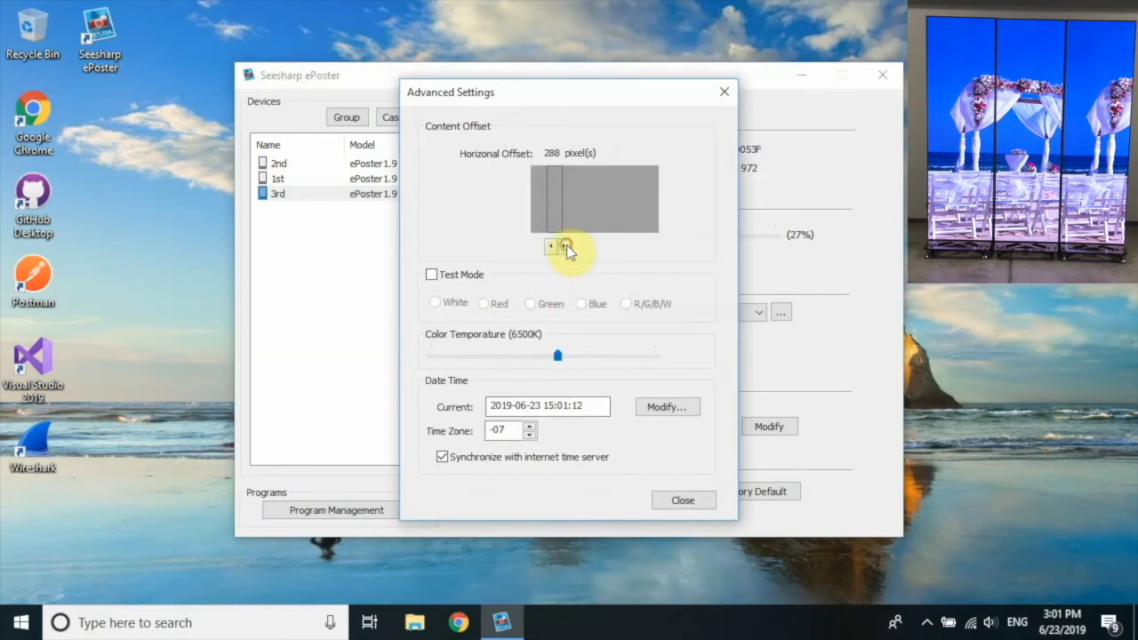
click(566, 247)
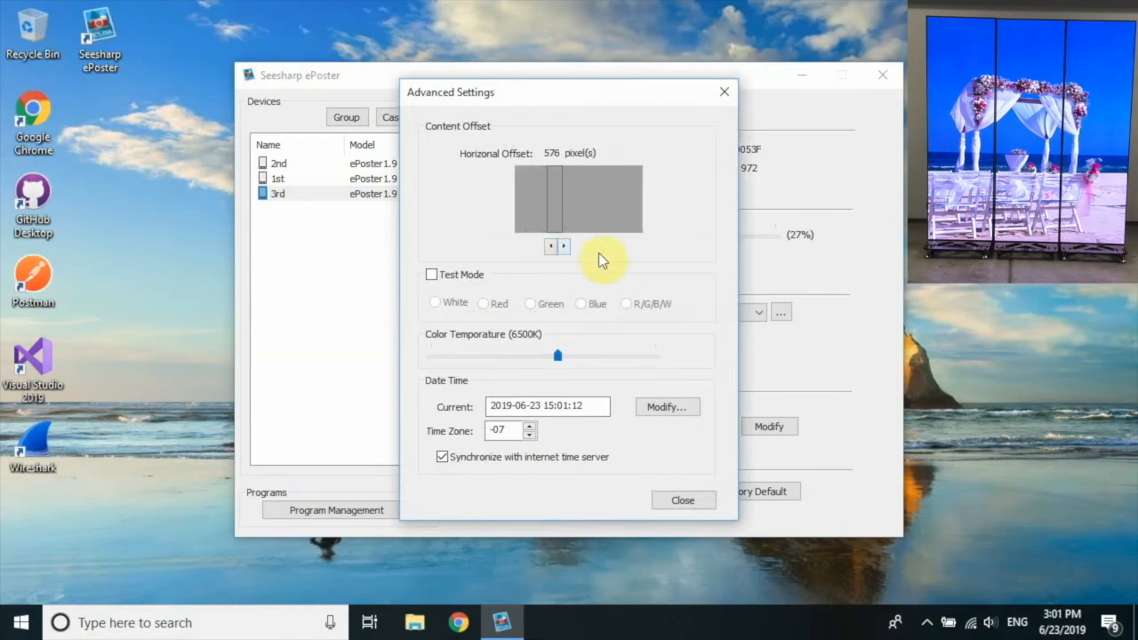
click(671, 500)
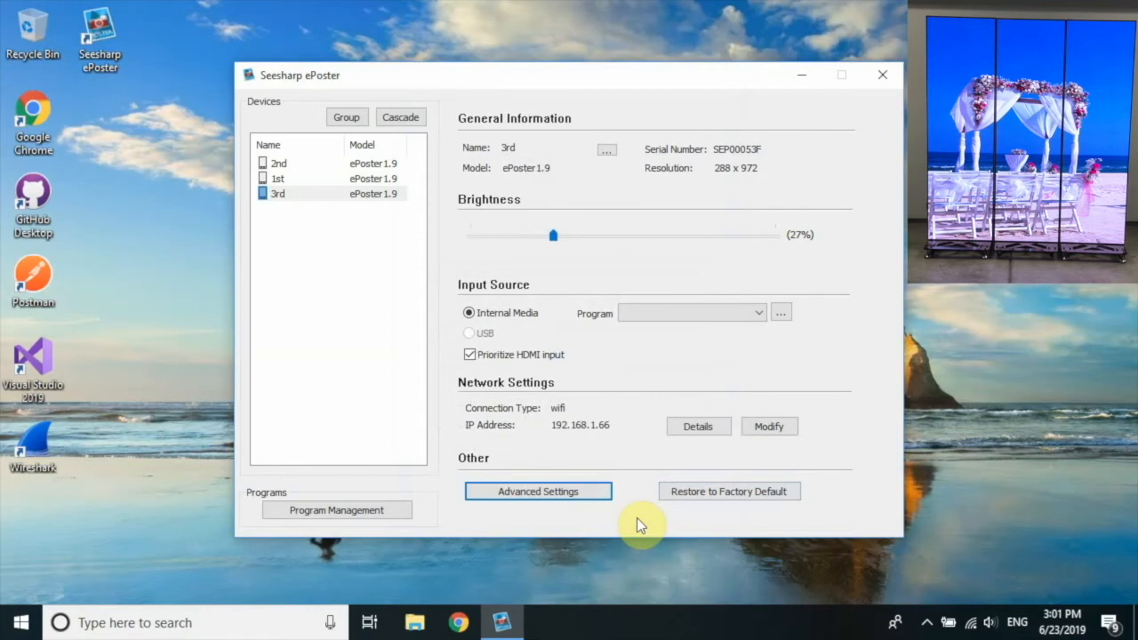
click(305, 267)
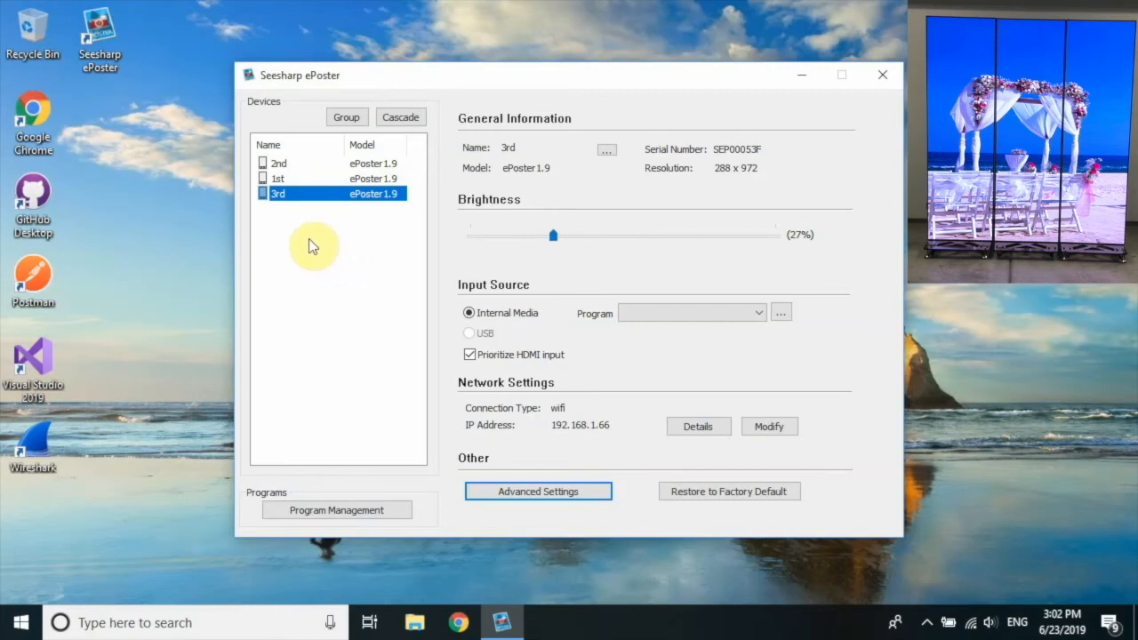
Add the 1st and 2nd ePosters to the selected 3rd and launch the Cascade Wizard.
ctrl+click(280, 178)
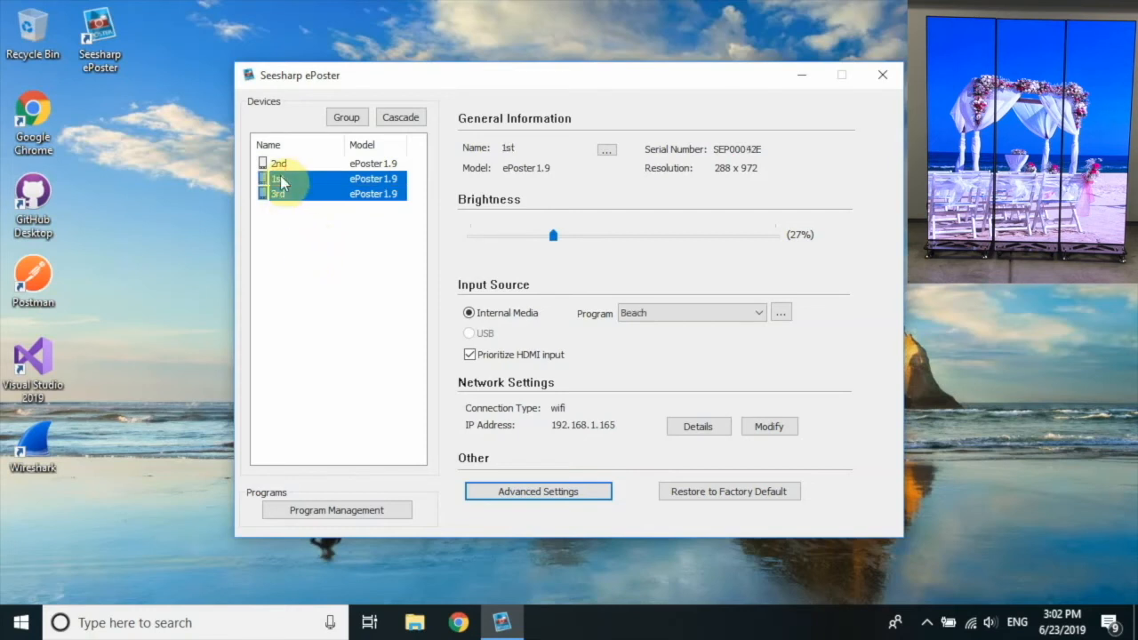
ctrl+click(278, 164)
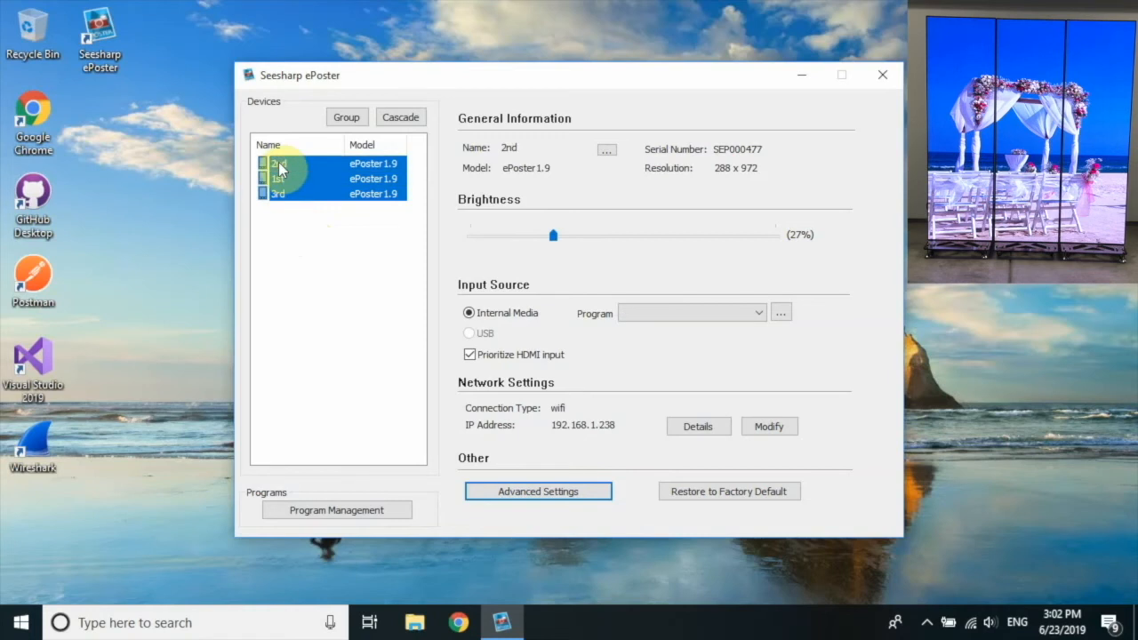
click(397, 126)
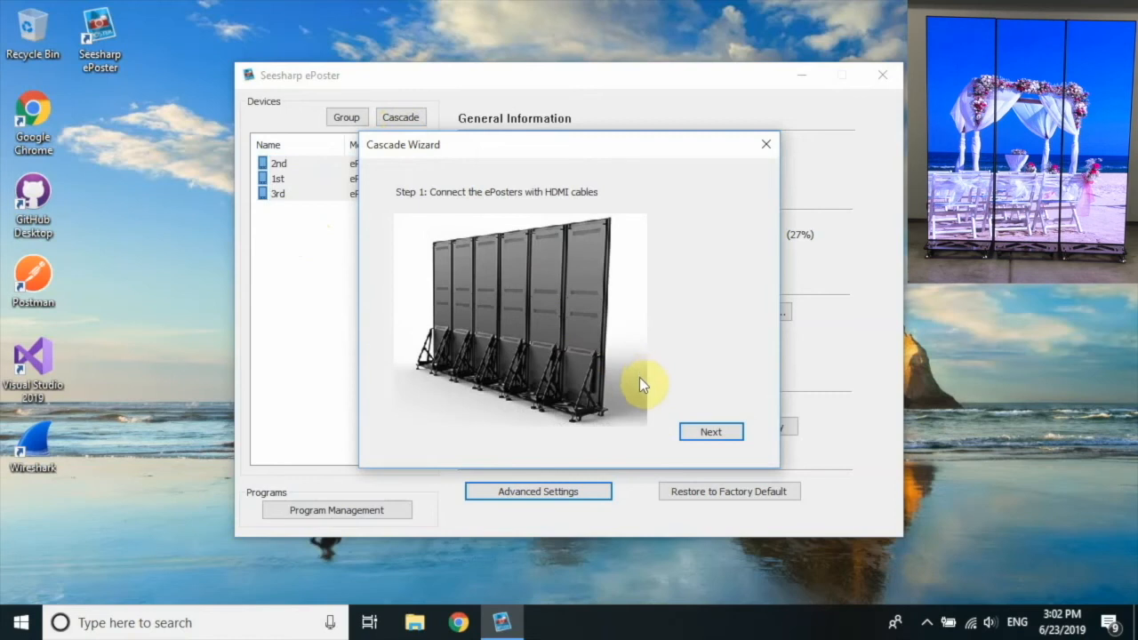
Arrange the panels left to right as 1st, 2nd, 3rd and finish the Cascade 2 wizard.
click(710, 432)
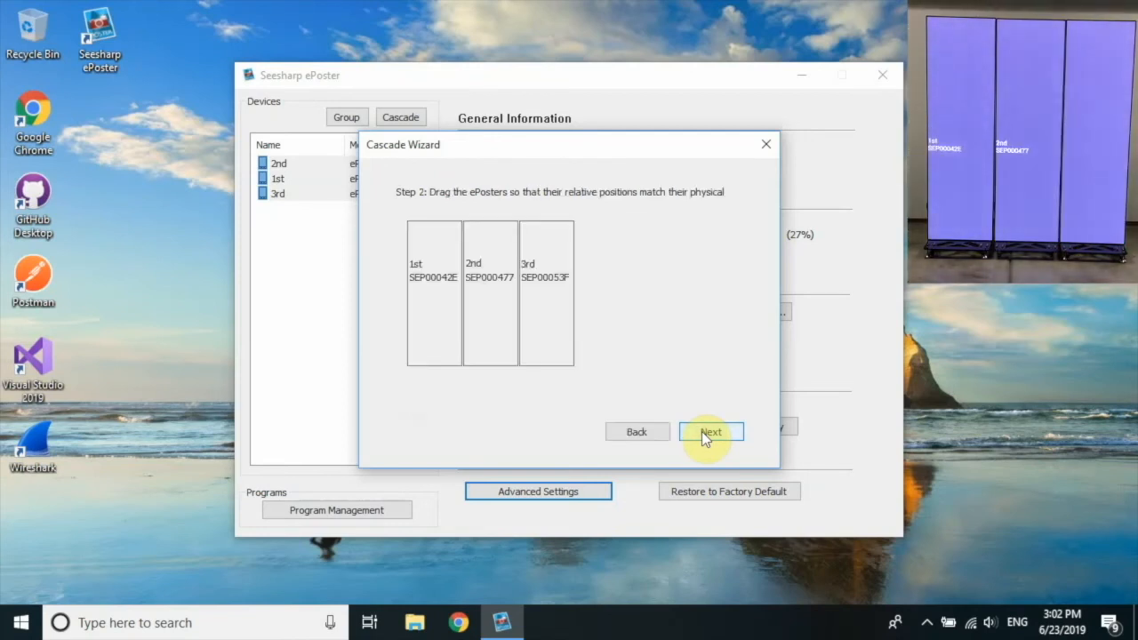
drag(553, 314, 579, 314)
drag(499, 313, 648, 312)
mouse_move(426, 313)
mouse_down()
mouse_move(710, 322)
mouse_move(427, 307)
mouse_up()
drag(643, 309, 500, 313)
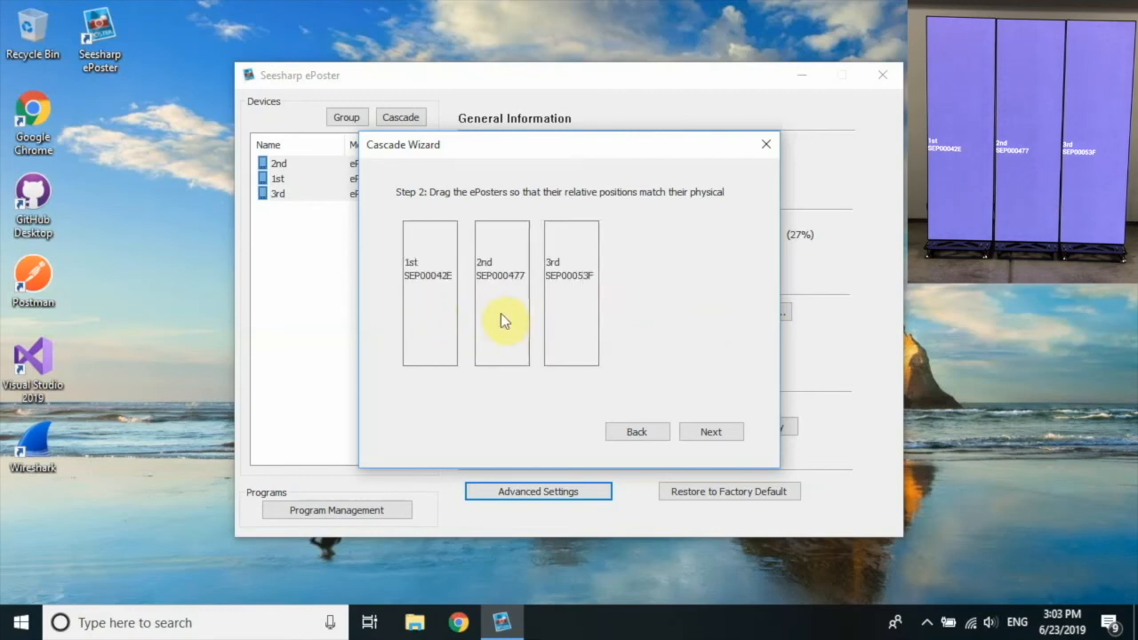
click(706, 432)
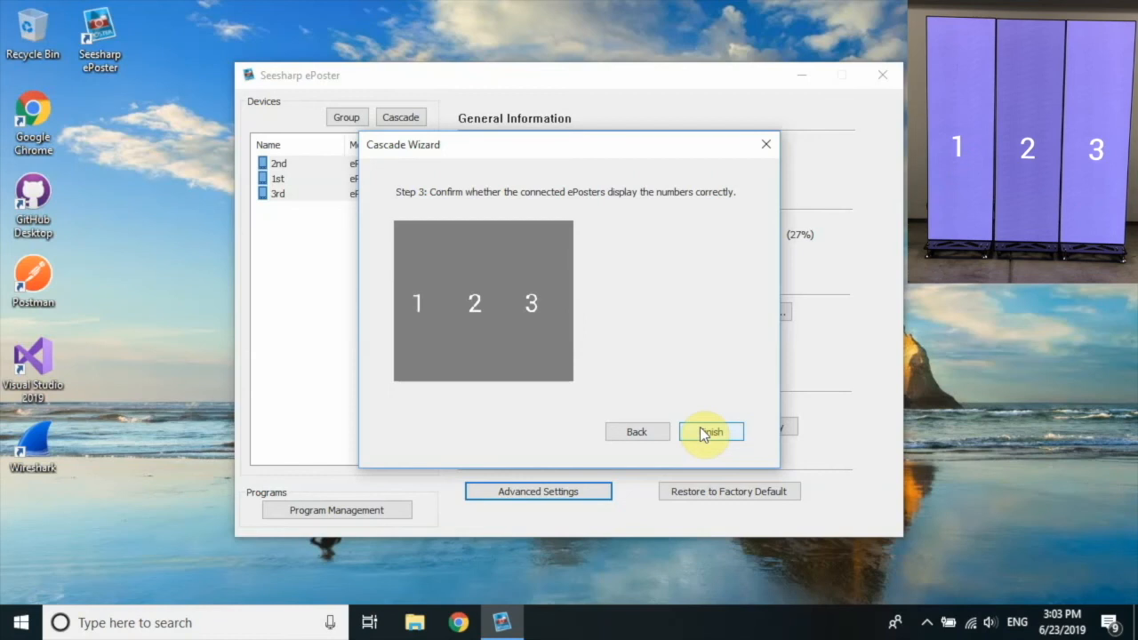
click(703, 433)
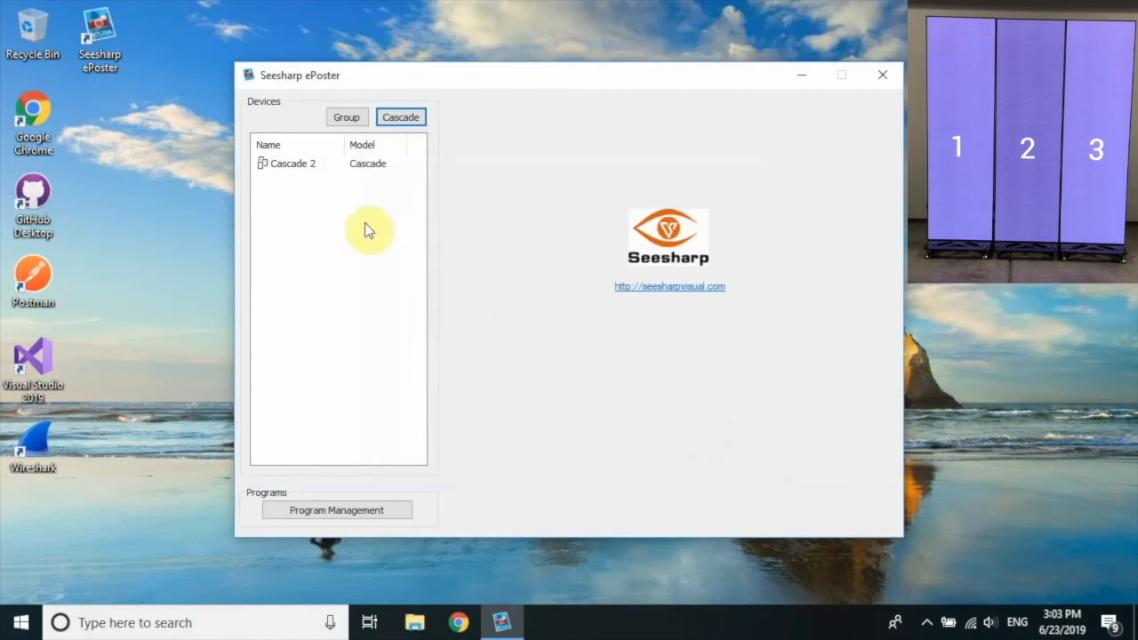
Set Cascade 2's brightness to 37% and play the Beach program on it.
click(291, 174)
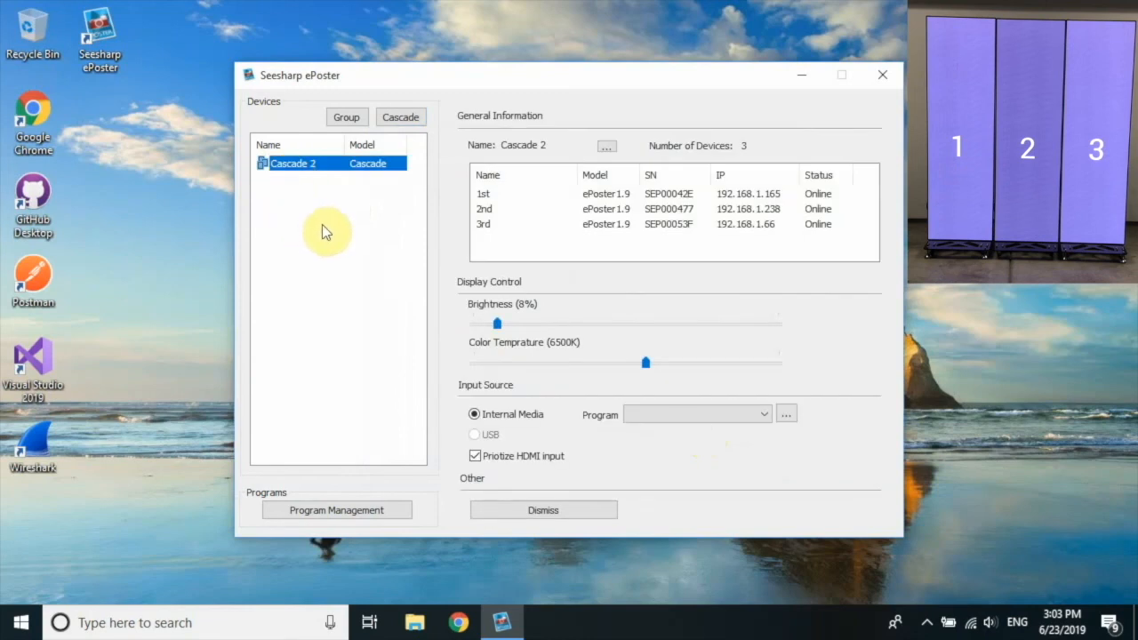
drag(501, 327, 591, 328)
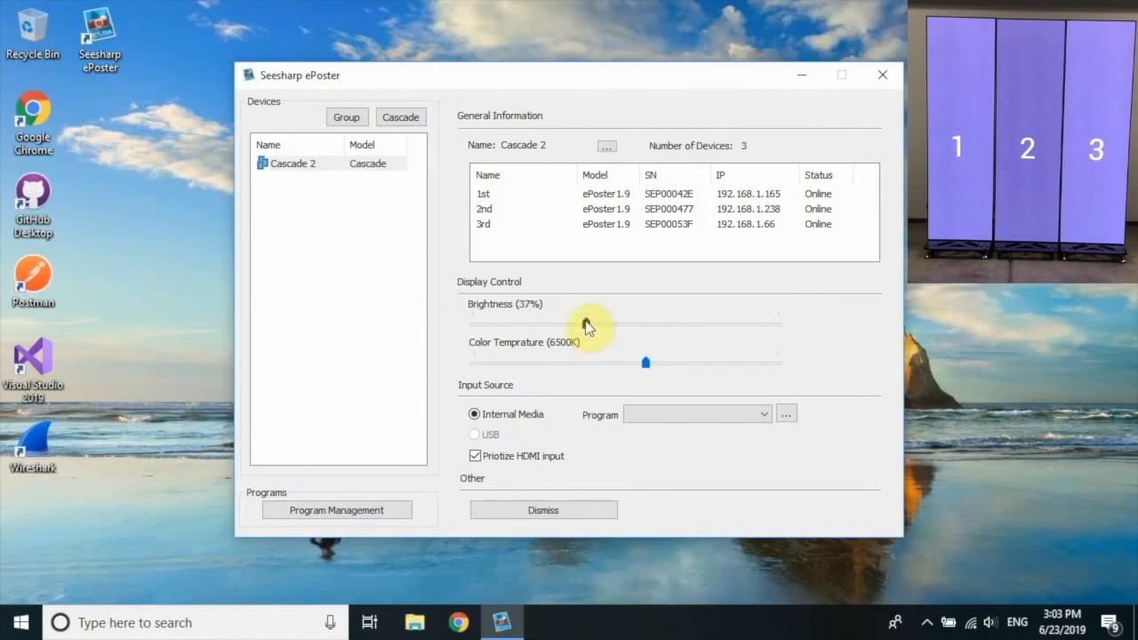
click(719, 416)
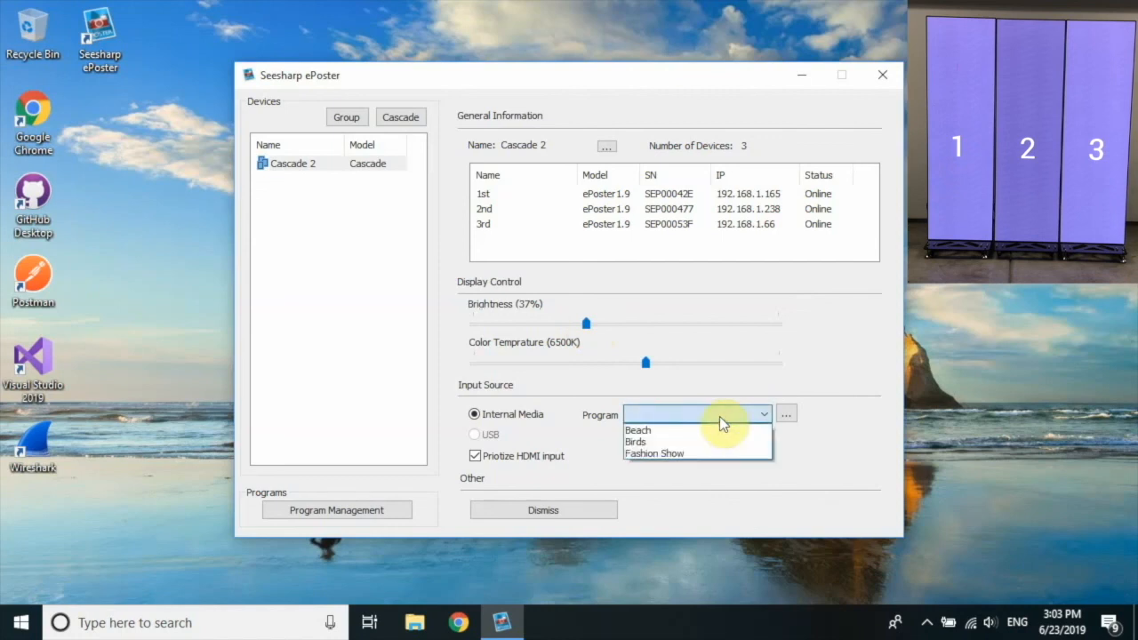
click(714, 435)
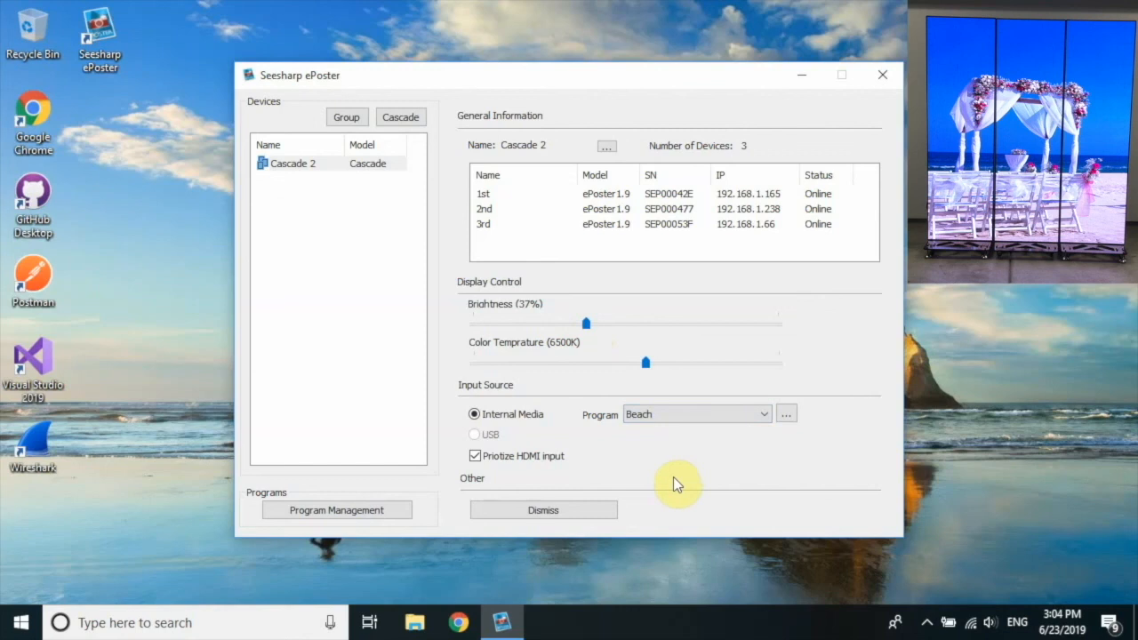
Dismiss Cascade 2, confirming the warning and acknowledging the success message.
click(556, 512)
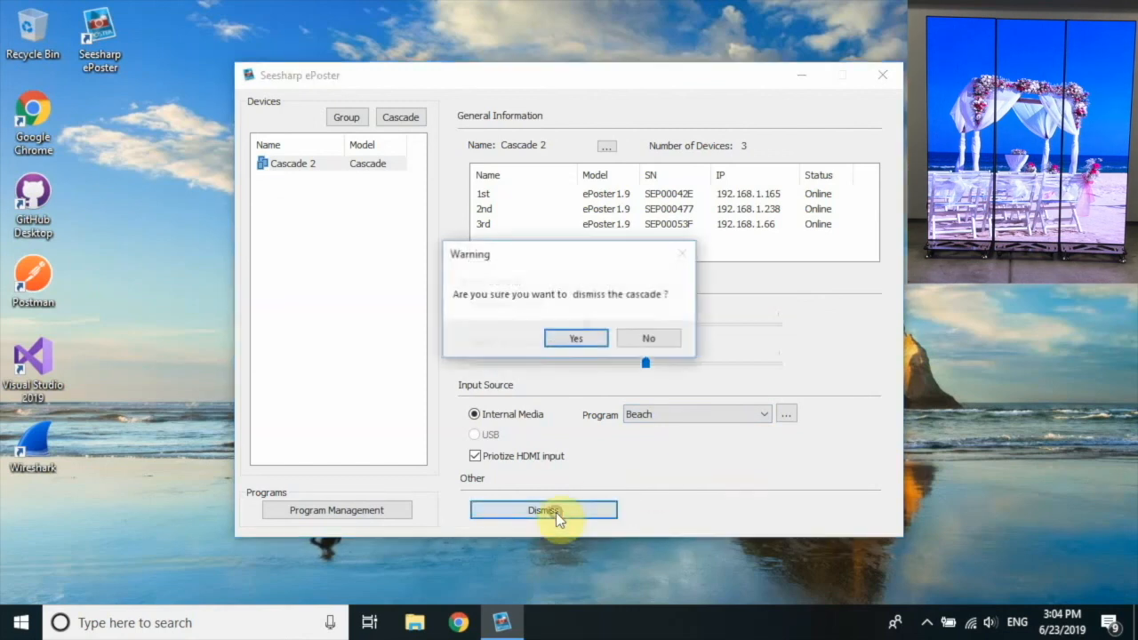
click(576, 339)
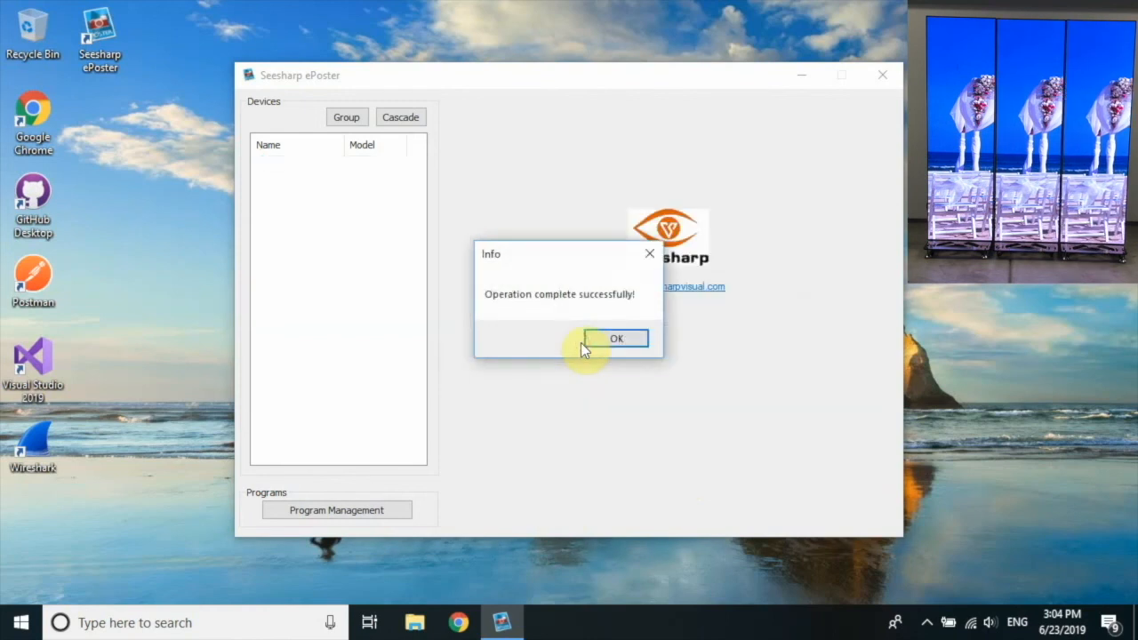
click(616, 343)
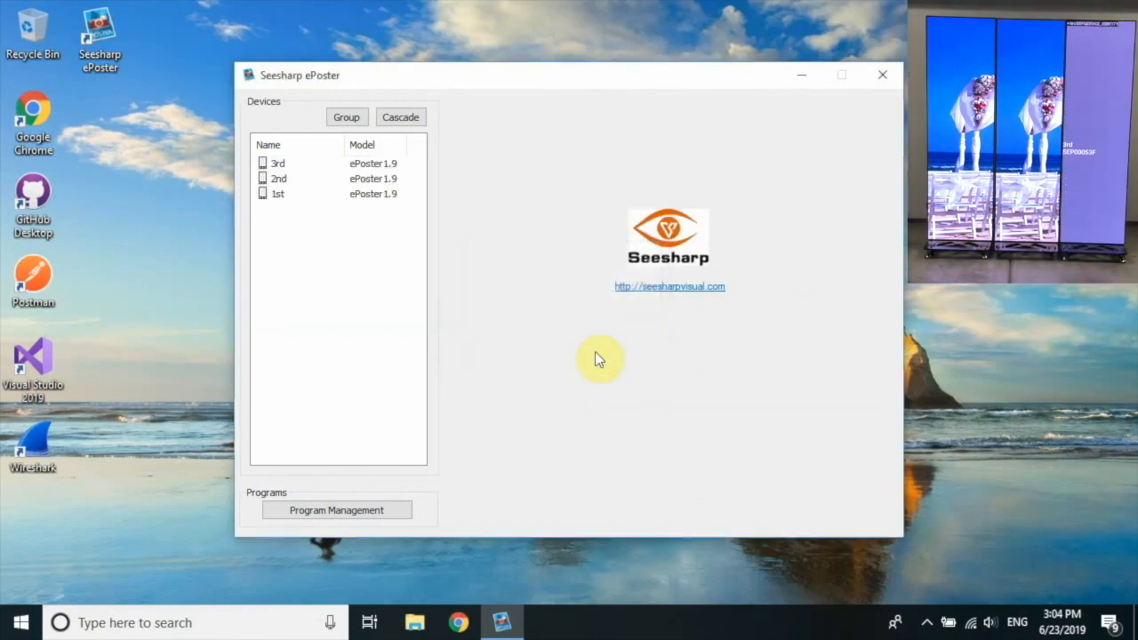